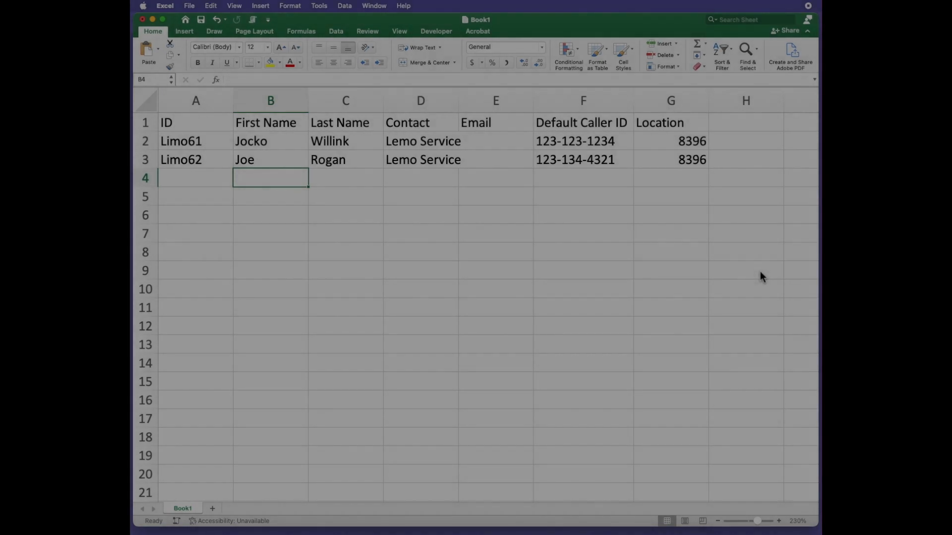
Step: Review the row 1 headers from ID, First Name and Last Name through Contact, Email, Default Caller ID and Location
click(190, 125)
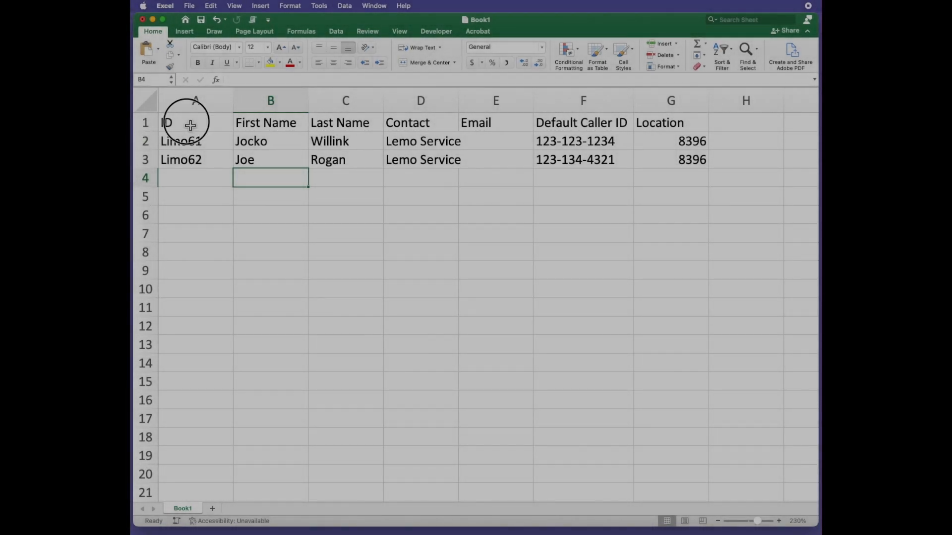
click(262, 126)
click(327, 127)
click(402, 127)
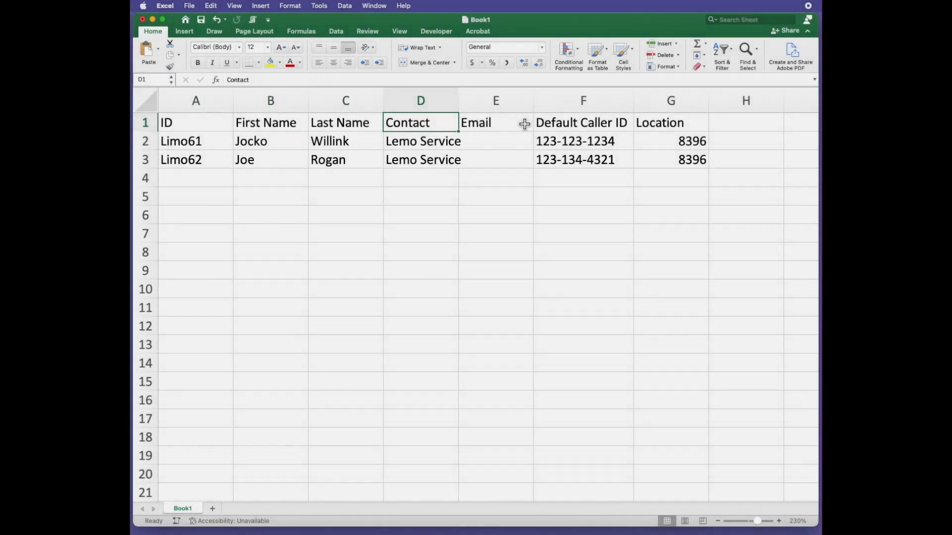
click(522, 127)
click(571, 126)
click(670, 128)
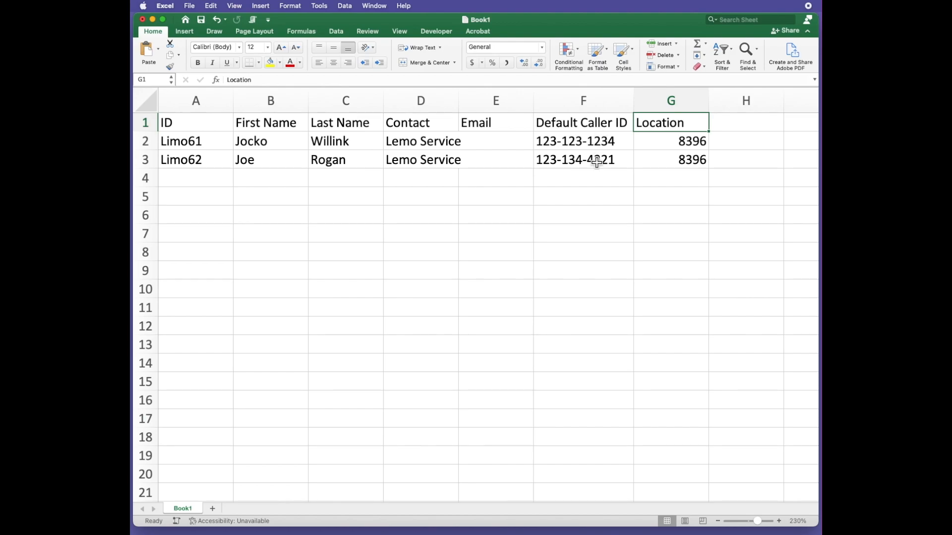
Step: Widen column D to fit its Contact entries and check the ID header and the two IDs in column A
drag(459, 102, 461, 104)
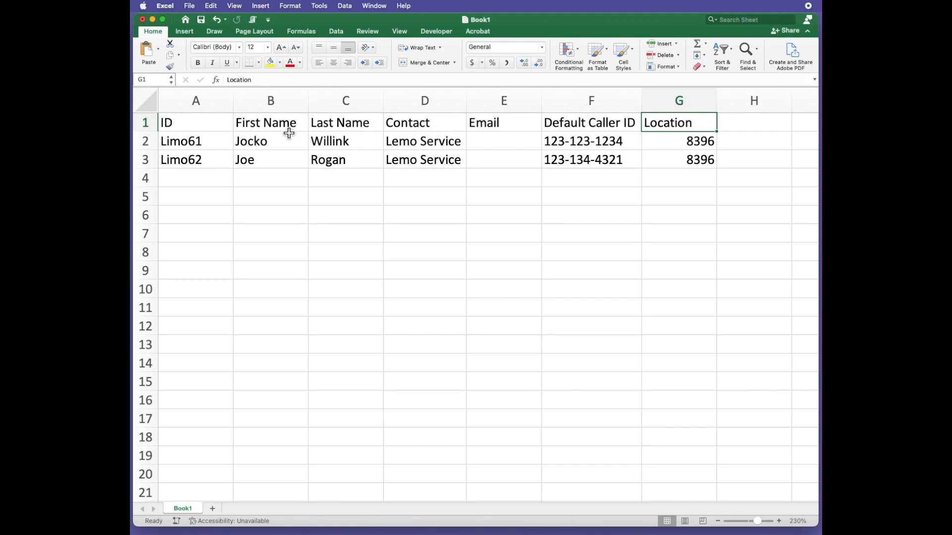
click(173, 127)
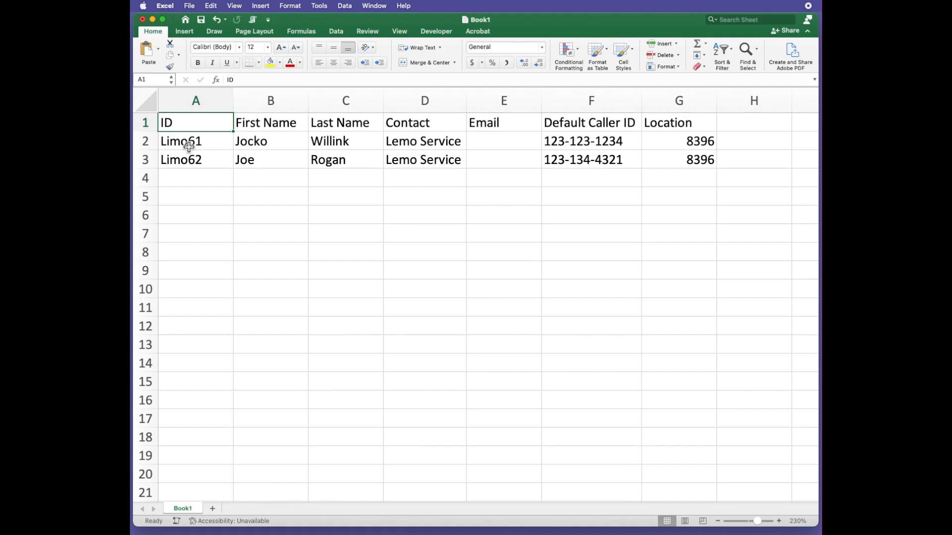
click(188, 145)
click(198, 167)
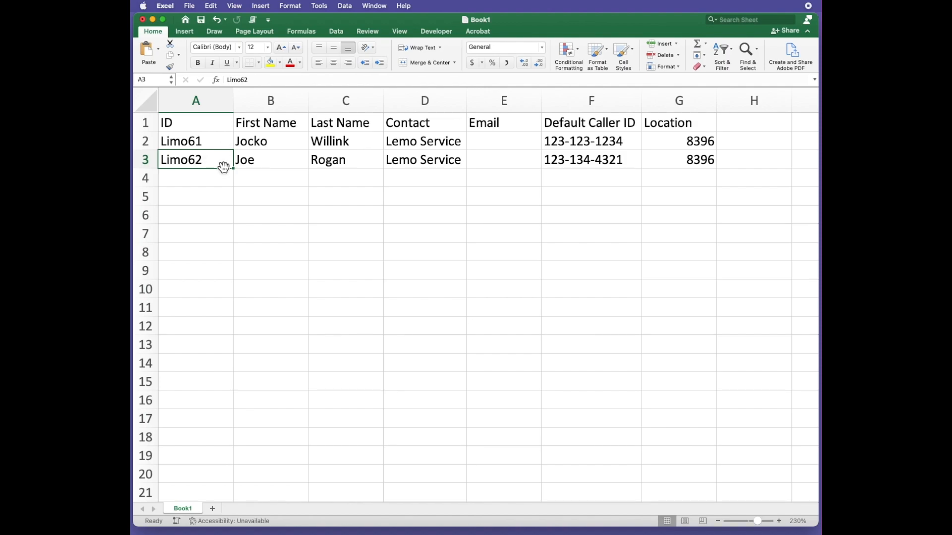
Step: Save the sheet to the Desktop as Book1.csv in CSV UTF-8 (Comma delimited) format, replacing the existing file
click(198, 7)
click(213, 91)
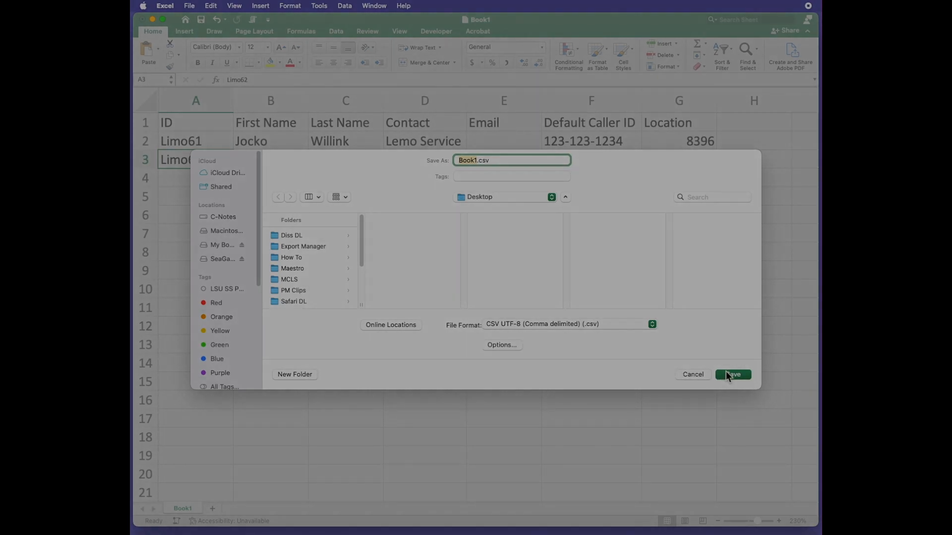
click(727, 373)
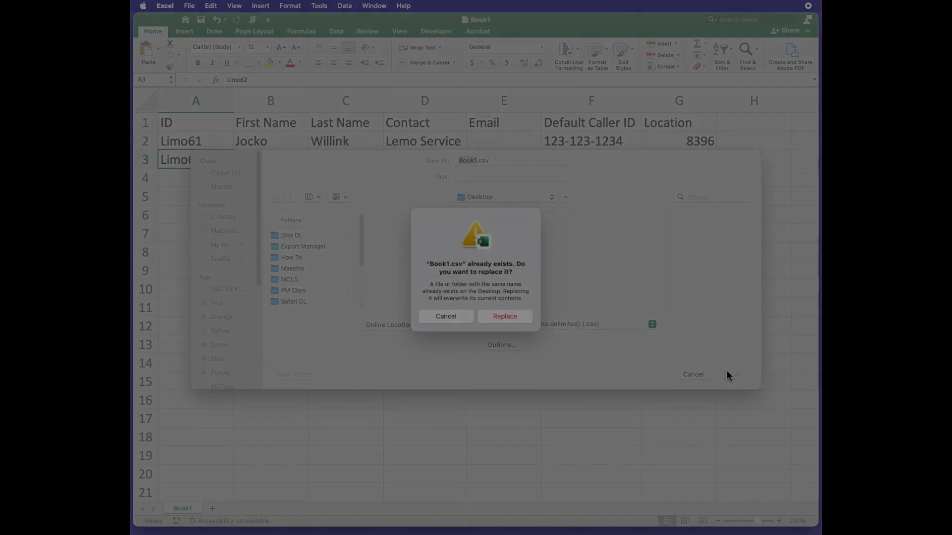
click(514, 318)
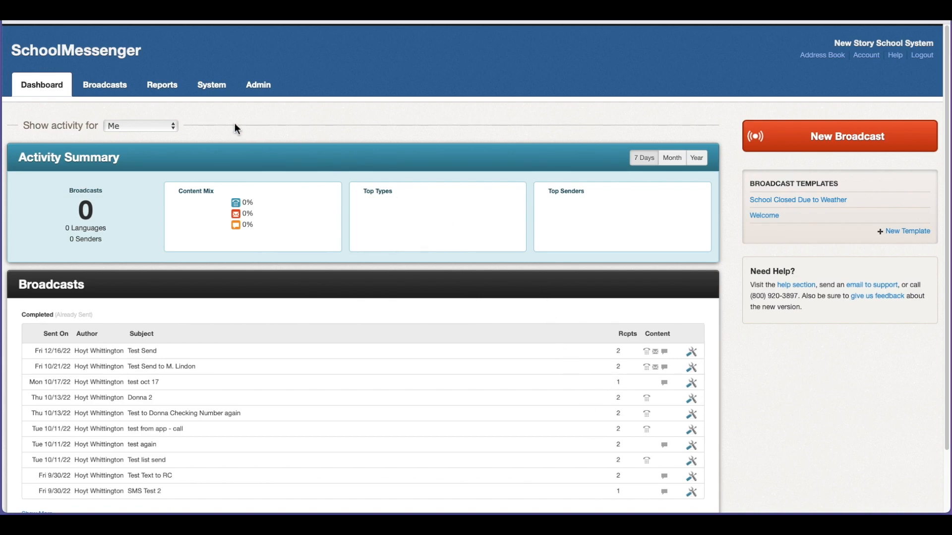
Step: Switch to SchoolMessenger, look at the broadcast lists, and go to the administrative data imports
click(115, 88)
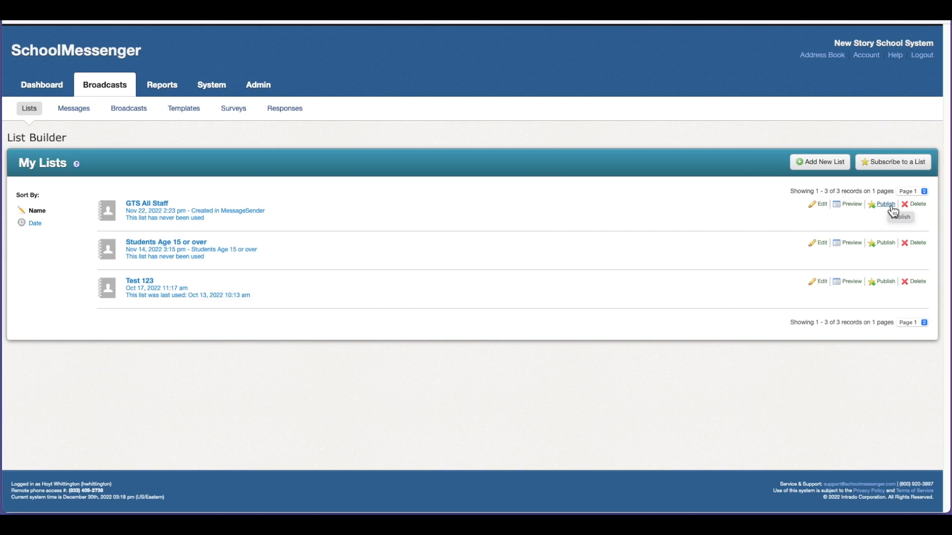
click(256, 94)
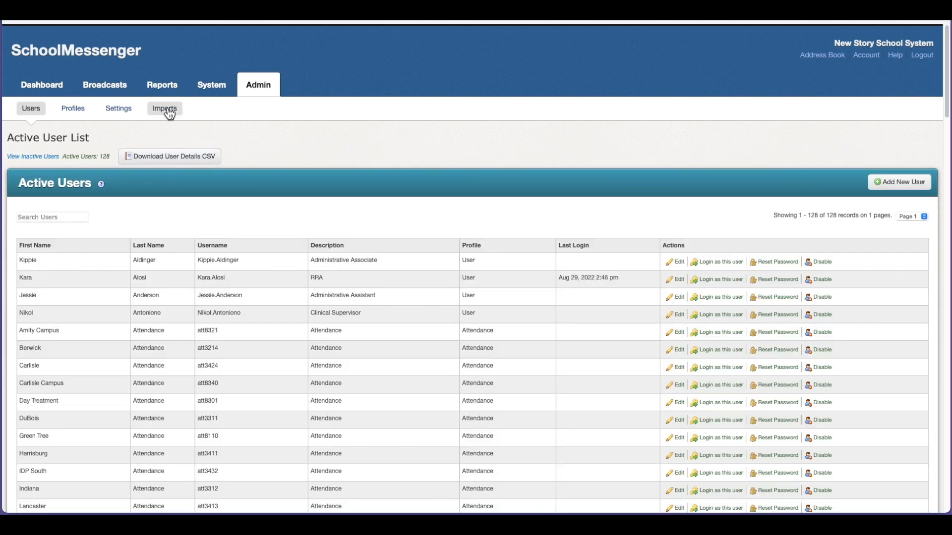
click(166, 108)
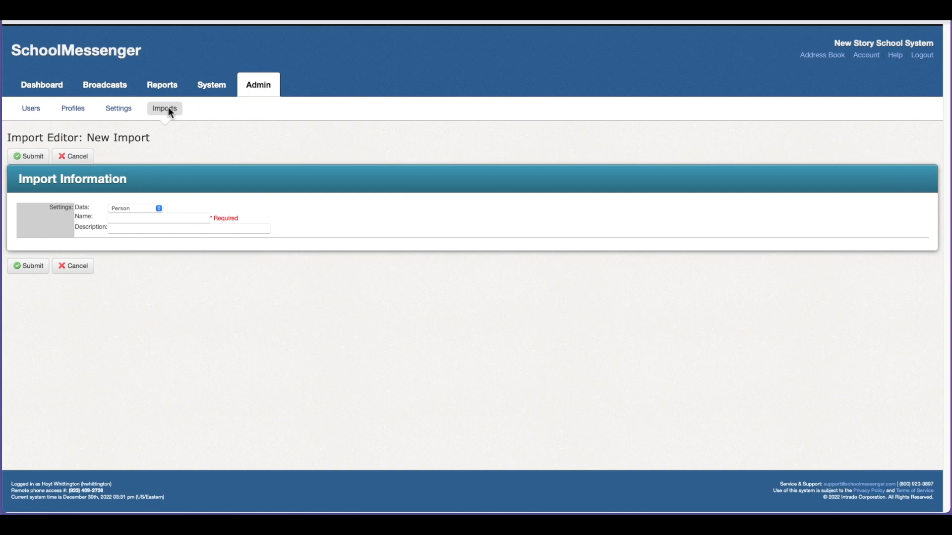
Step: Create a new Person import with Limo Drivers as both its name and description
click(141, 207)
click(156, 210)
click(172, 218)
text(Limo Drivers)
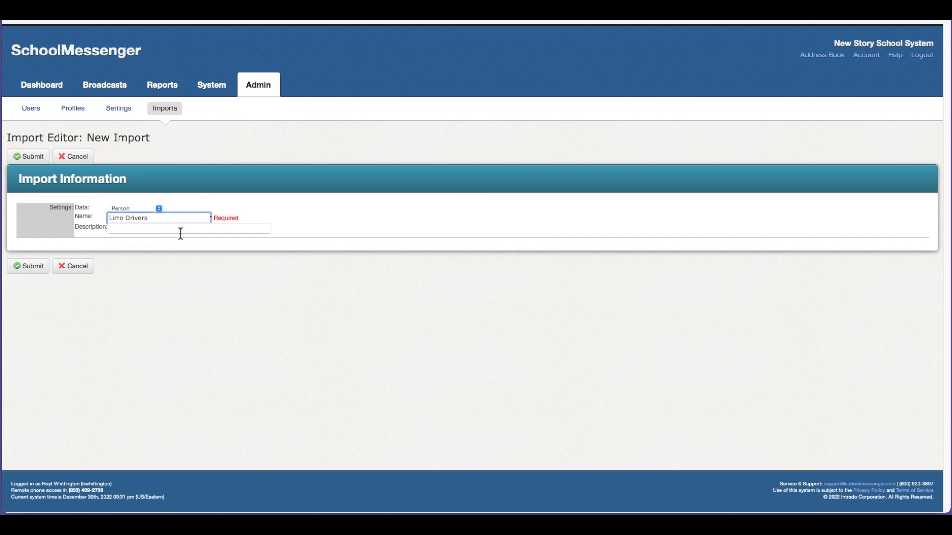
click(181, 229)
text(Limo Drivers)
click(33, 268)
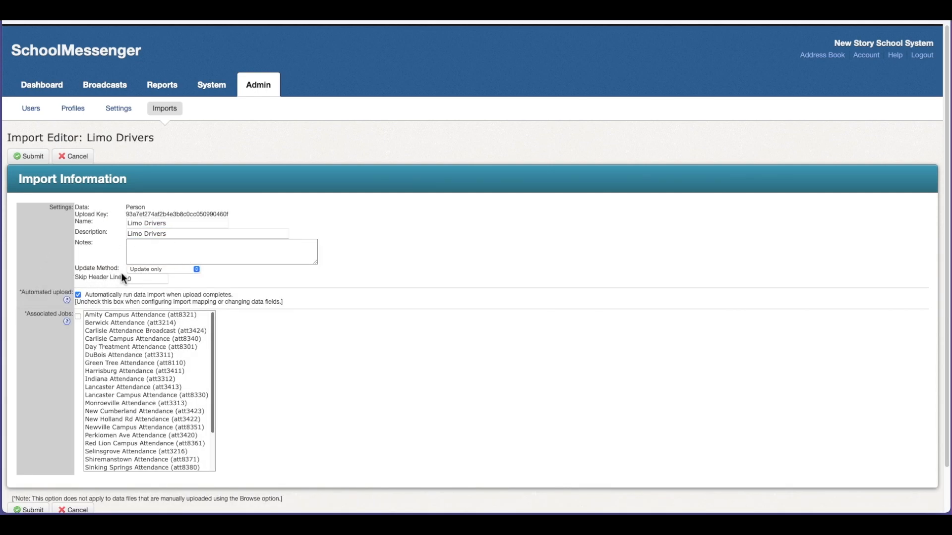
Step: Set the Limo Drivers import to update, create, delete with 1 skipped header line, and submit the settings
click(198, 269)
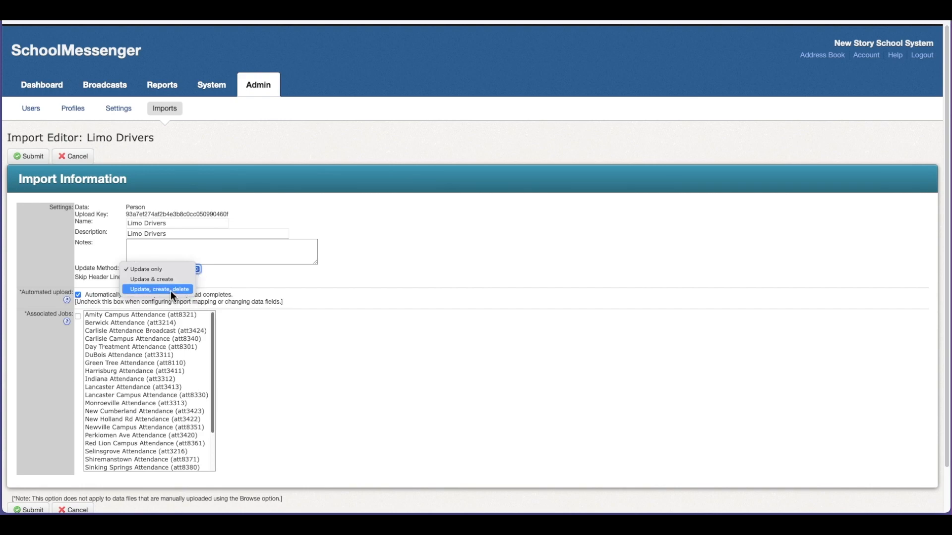
click(191, 290)
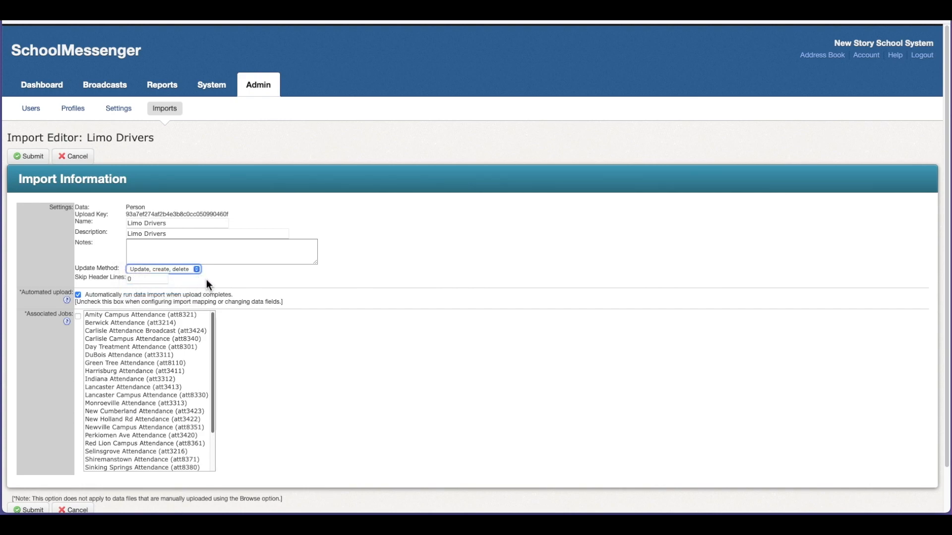
click(142, 279)
text(1)
scroll(274, 297, down, 1)
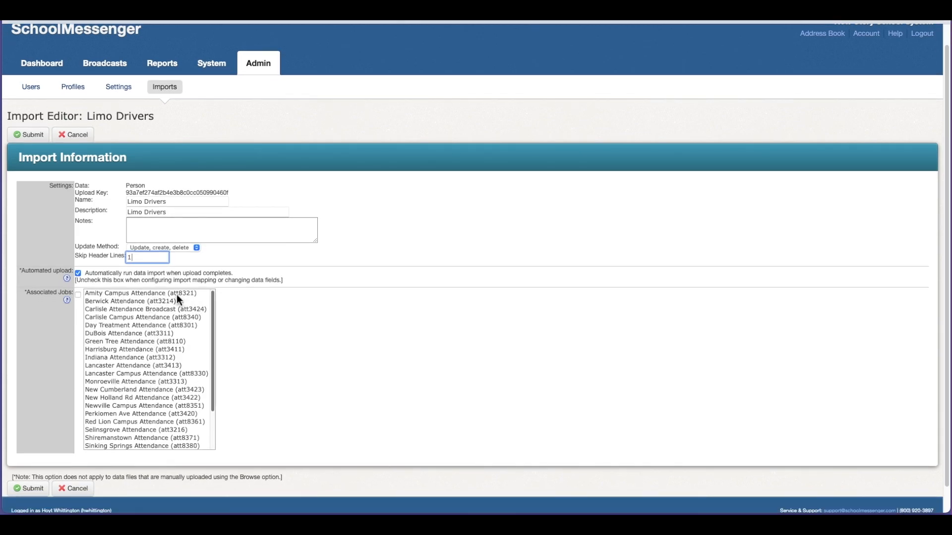
scroll(204, 300, down, 1)
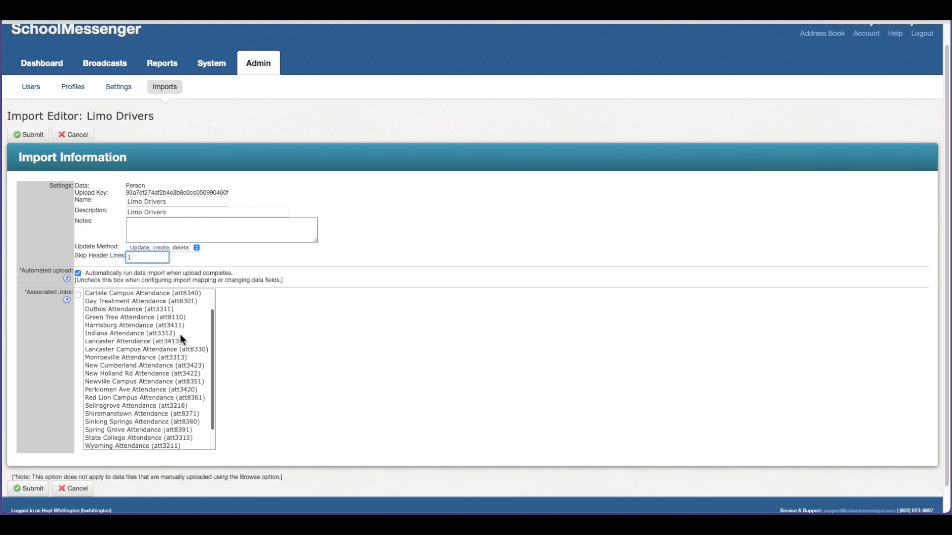
click(34, 489)
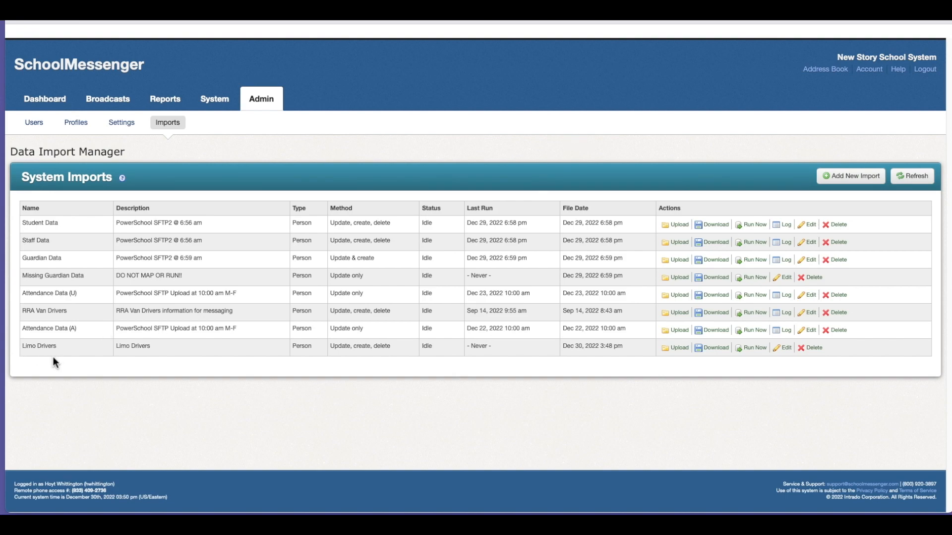
Step: Upload Book1.csv from the Desktop as the file for the Limo Drivers import
click(681, 348)
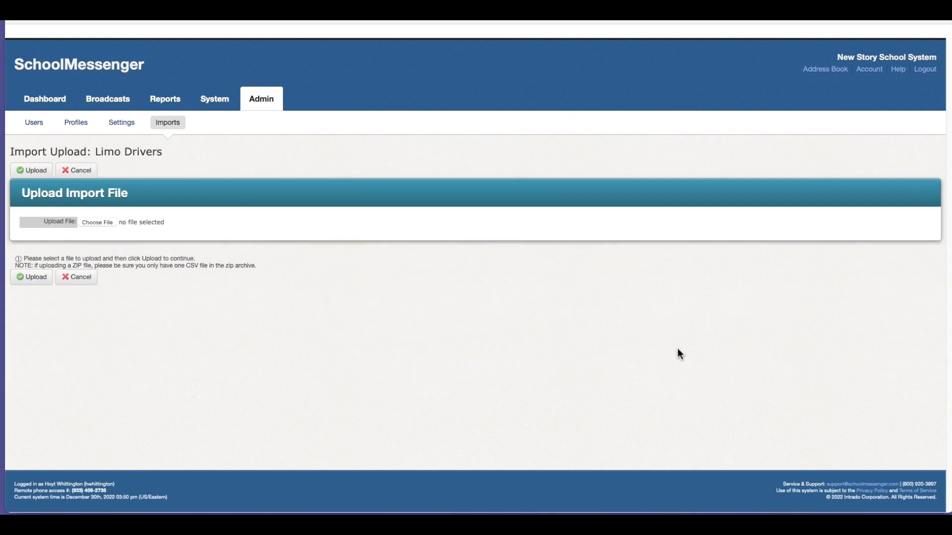
click(105, 221)
click(238, 232)
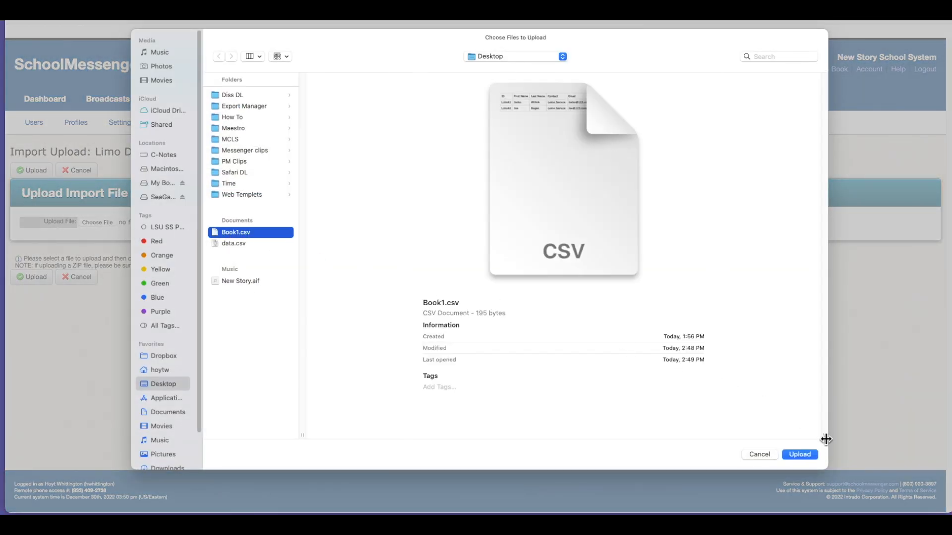
click(800, 454)
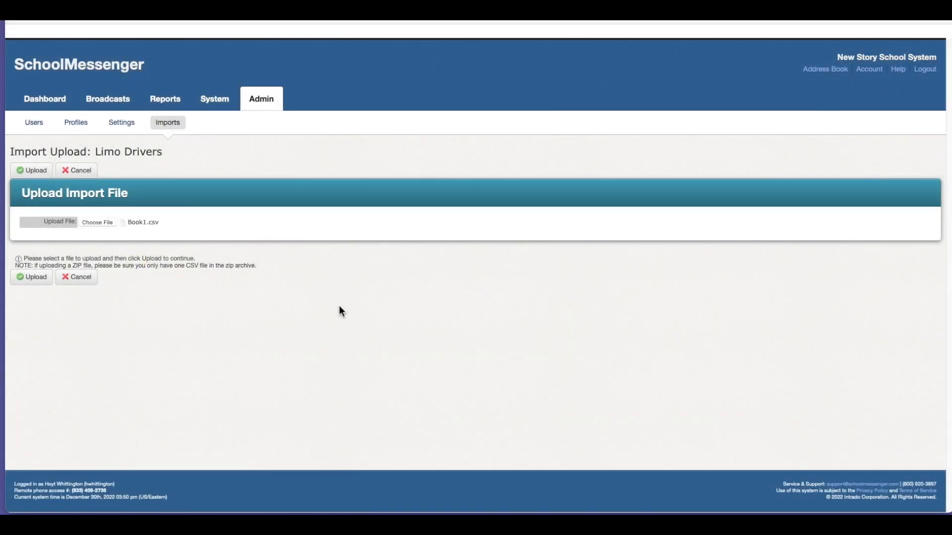
click(36, 278)
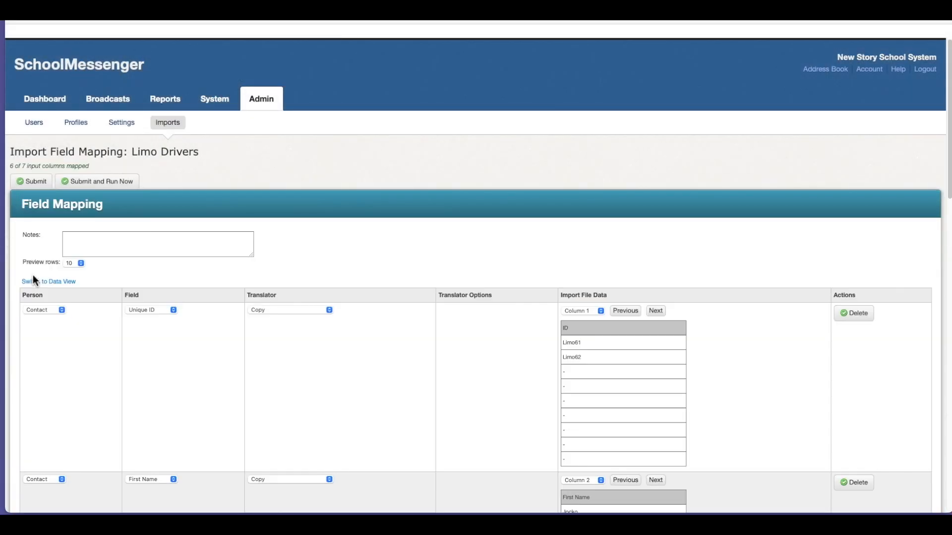
Step: Examine the Limo Drivers field mapping, comparing each contact field with its import file column down to the unmapped row
scroll(145, 254, down, 1)
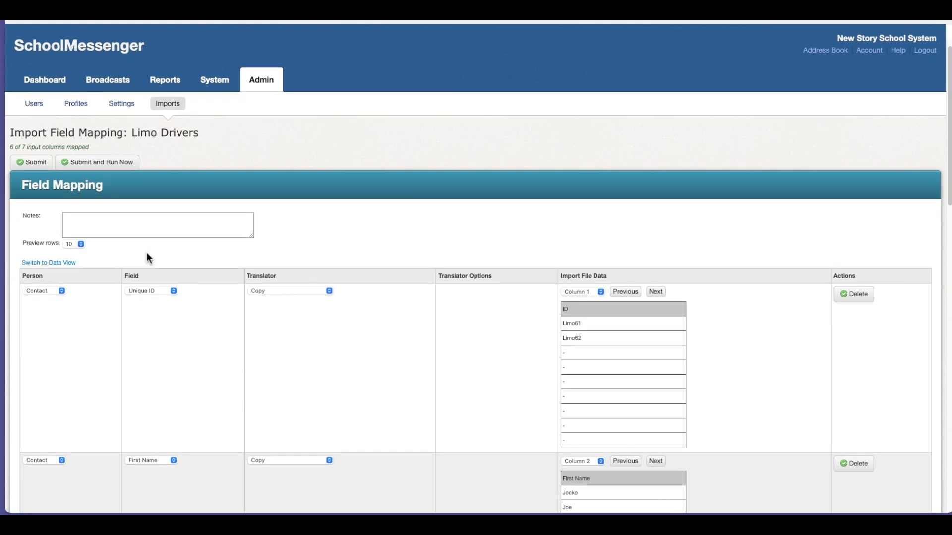
scroll(145, 253, down, 2)
scroll(143, 256, down, 2)
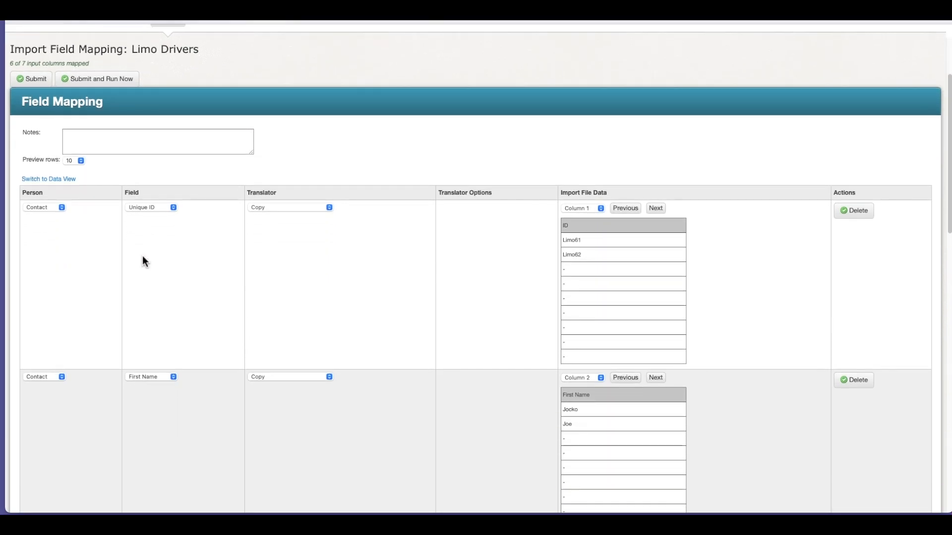
scroll(142, 257, down, 8)
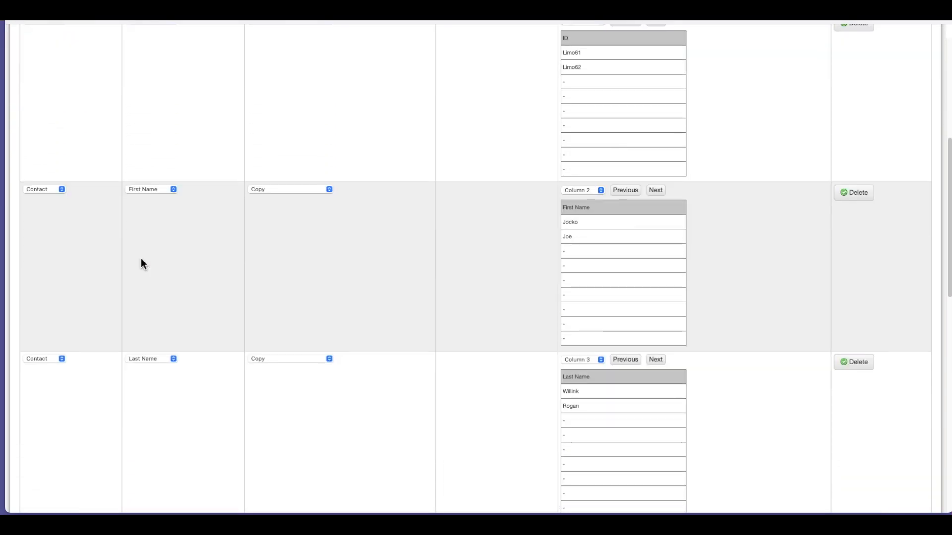
scroll(141, 259, down, 6)
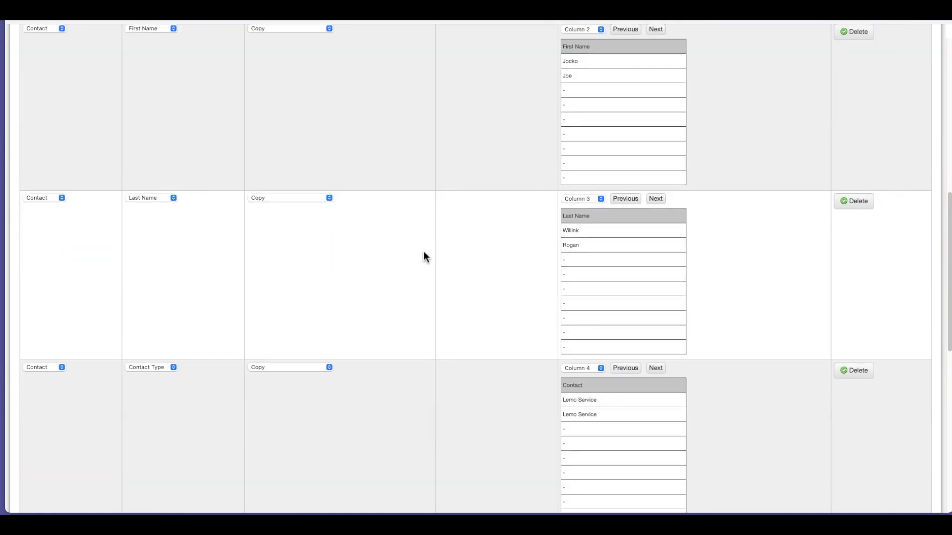
scroll(423, 252, down, 3)
scroll(423, 251, down, 14)
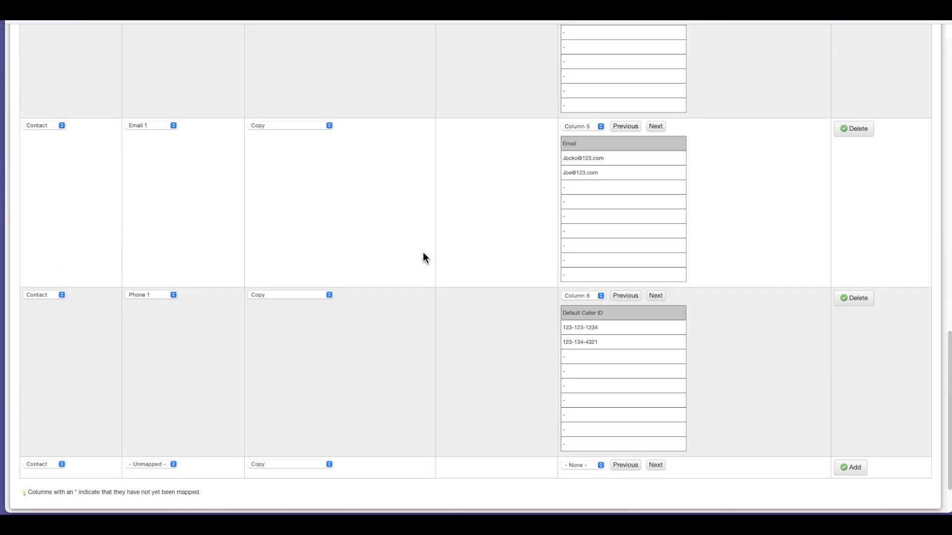
scroll(423, 253, down, 3)
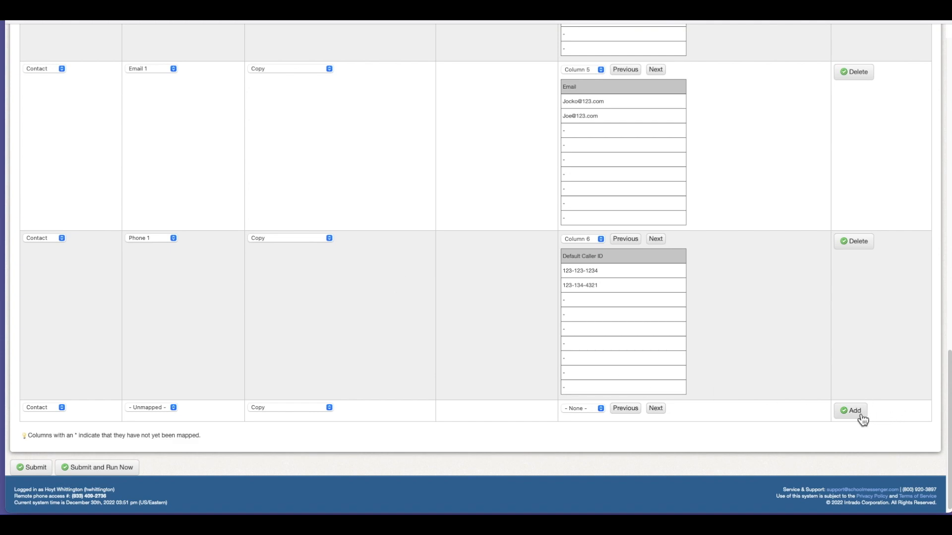
click(600, 409)
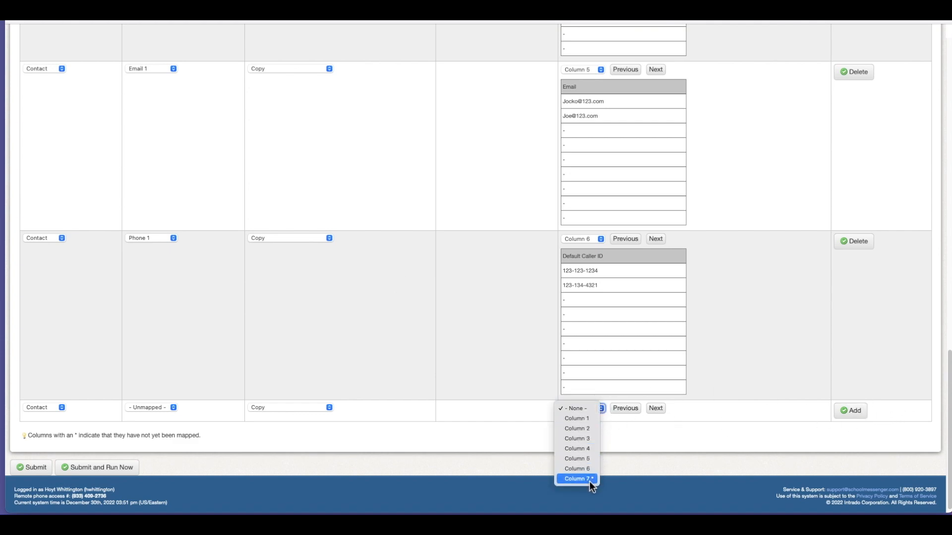
click(689, 419)
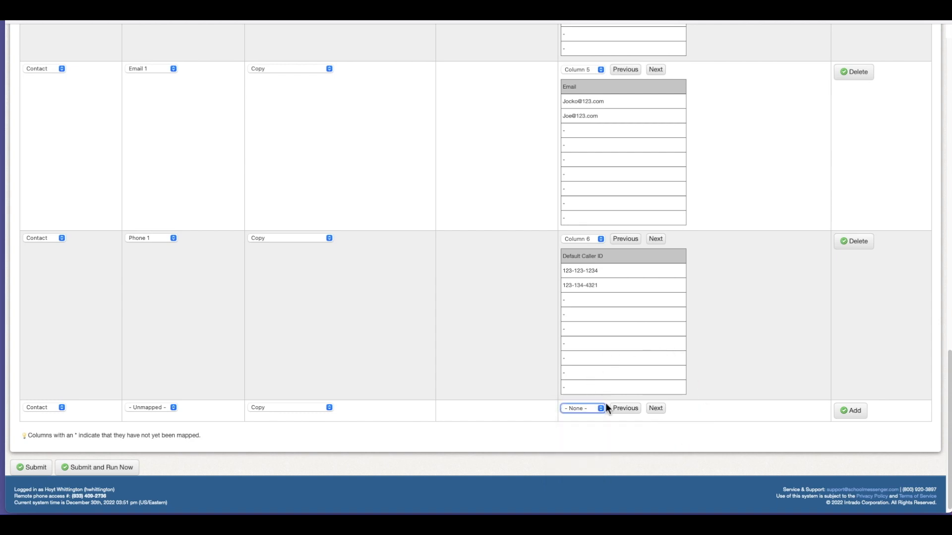
click(845, 415)
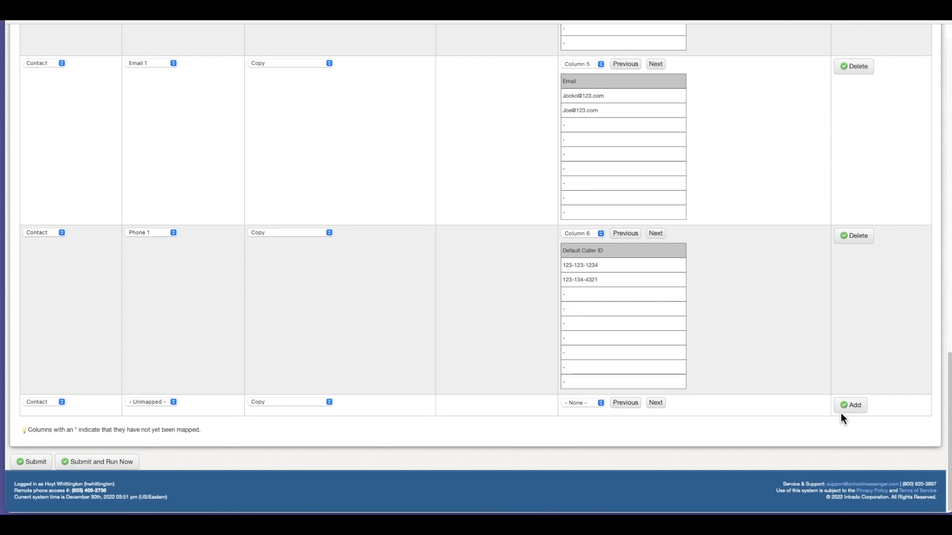
Step: Set the unmapped contact row to take Column 7, Location, and map it to the School field
click(590, 404)
click(593, 473)
scroll(591, 472, down, 3)
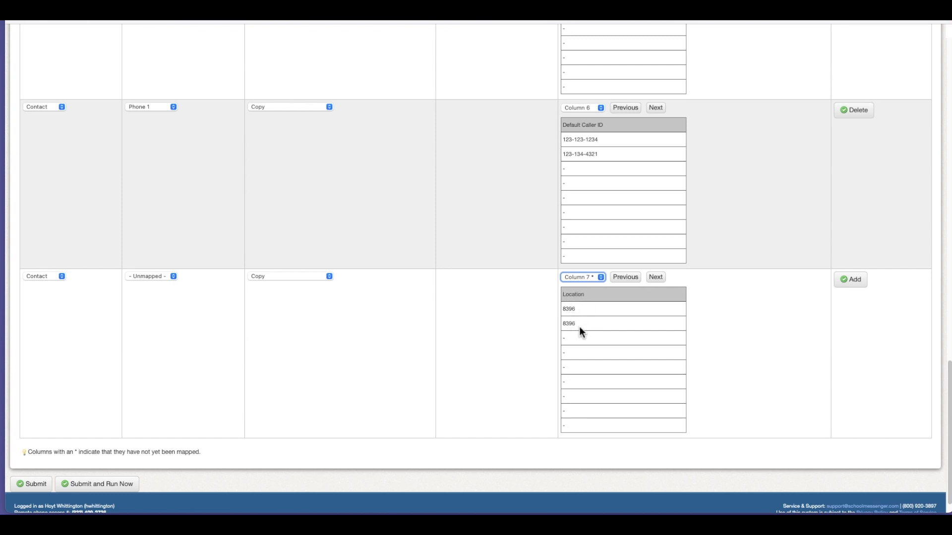
click(172, 276)
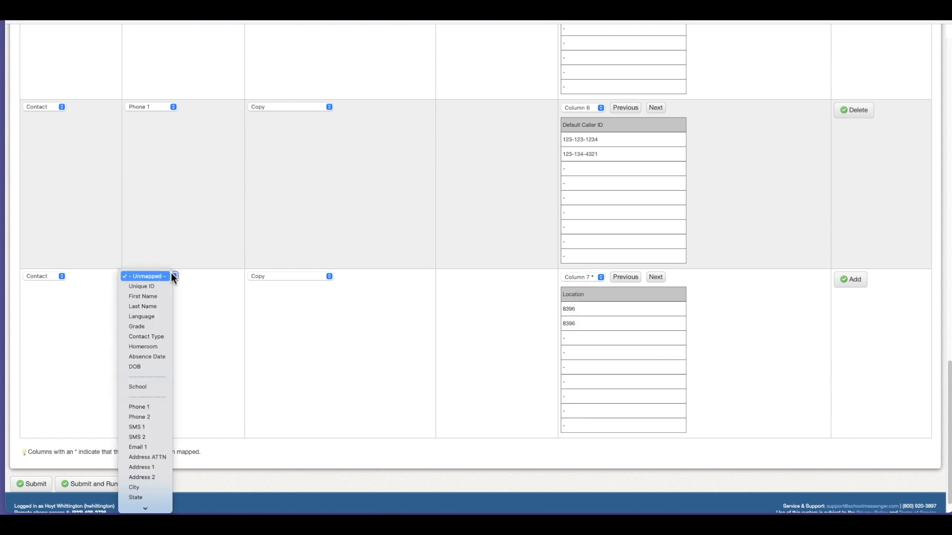
click(151, 386)
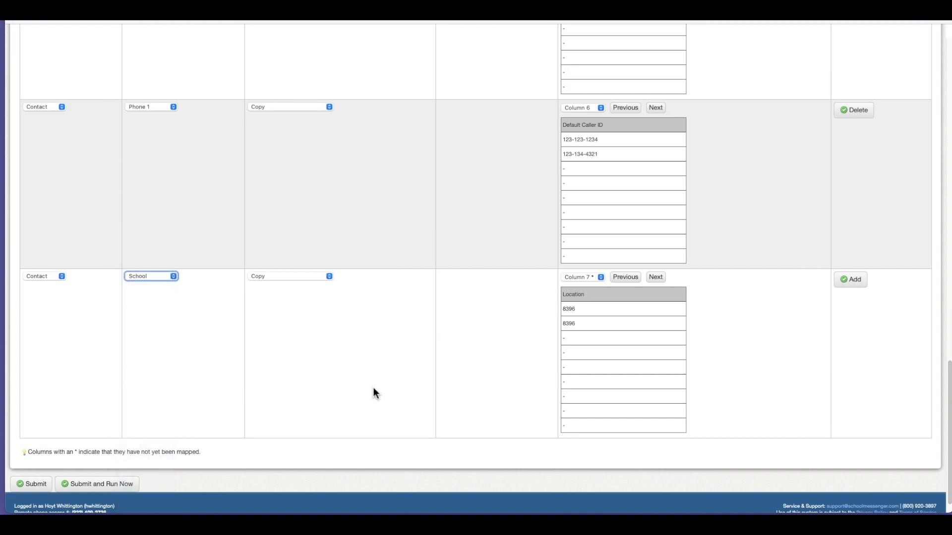
Step: Submit the Limo Drivers field mapping and run the import, confirming the run
scroll(406, 380, down, 1)
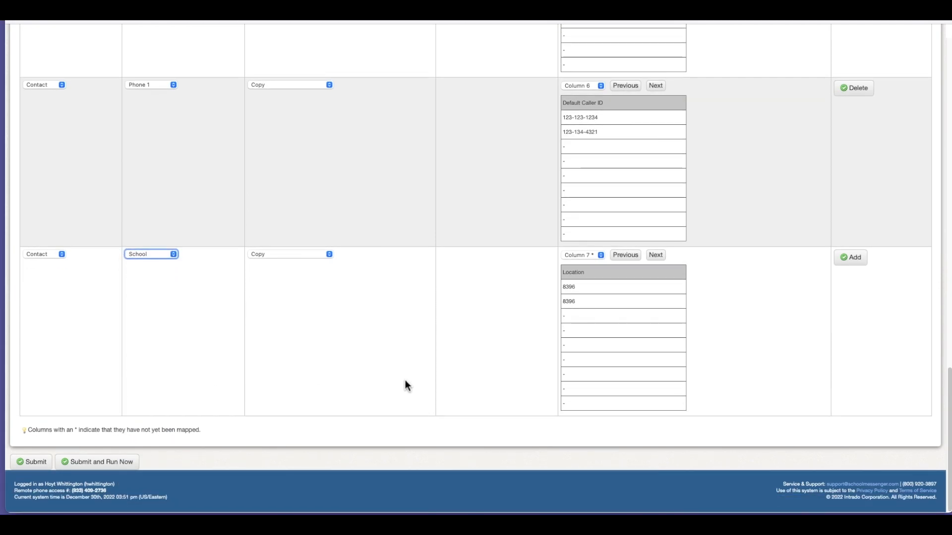
click(41, 465)
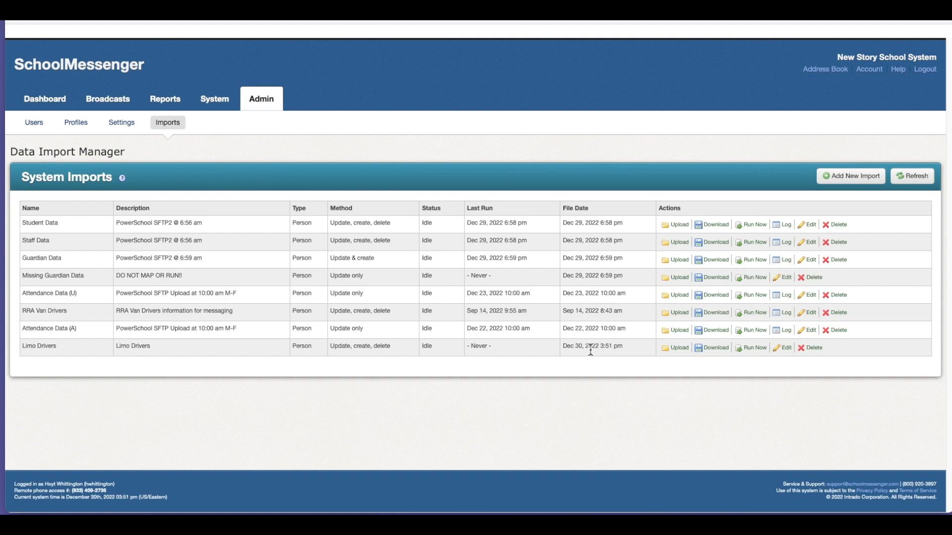
click(756, 348)
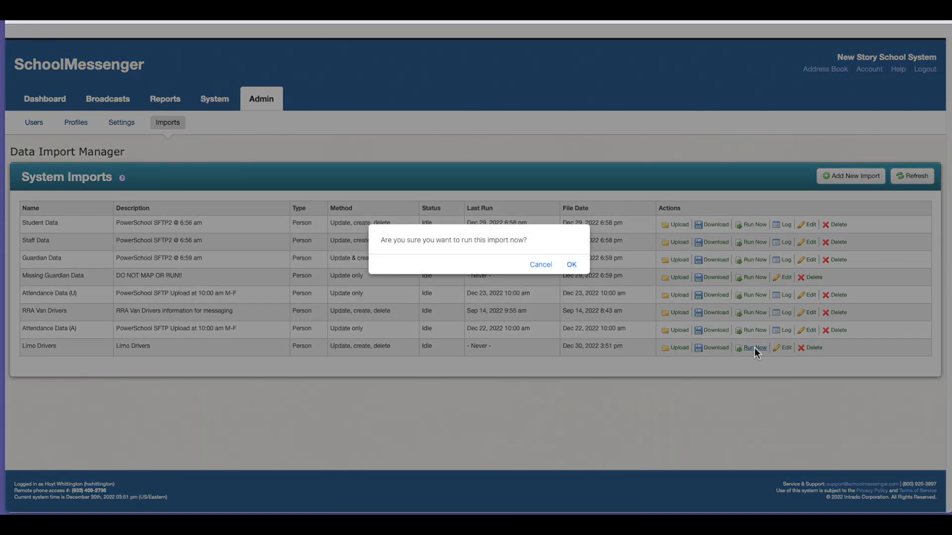
click(571, 264)
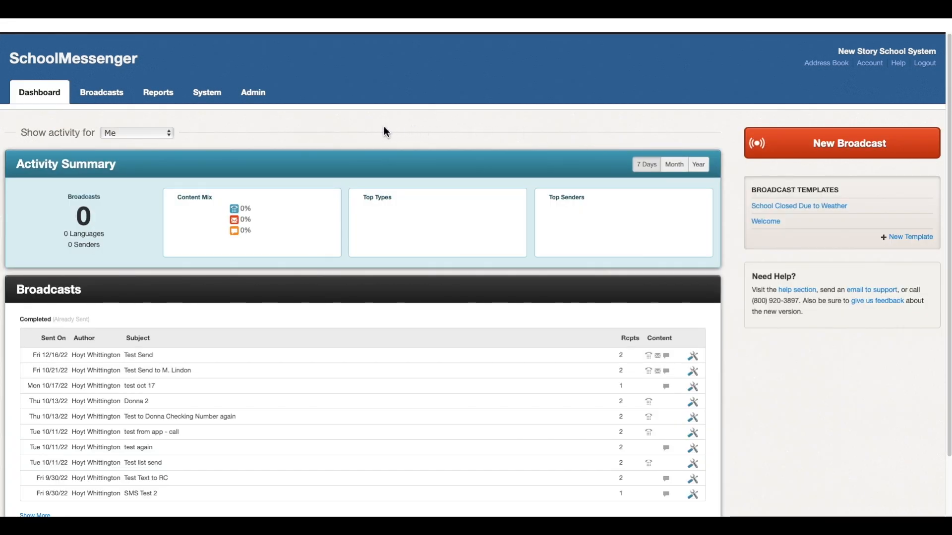
Step: Start a broadcast with the subject Limo Drivers and check which Contact Type values a custom recipient rule offers
click(843, 149)
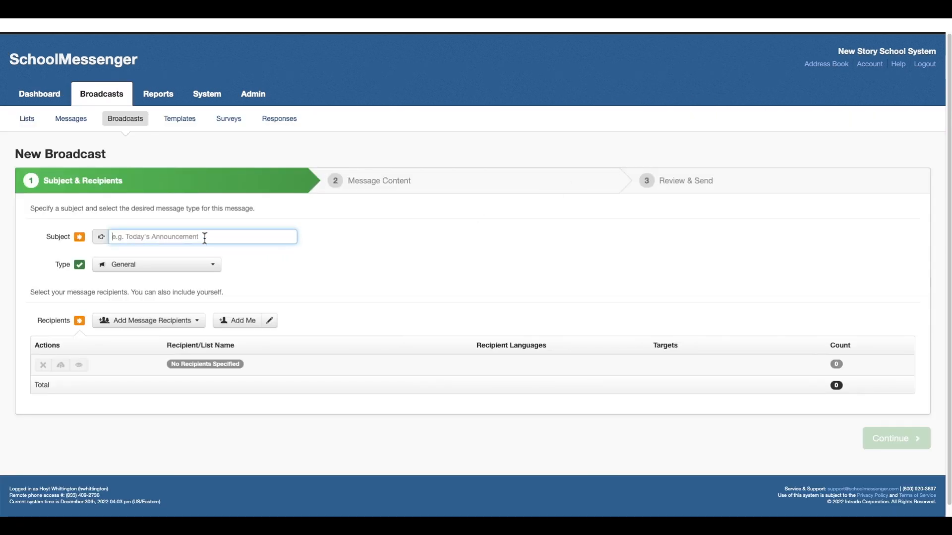
text(Limo Drivers)
click(185, 322)
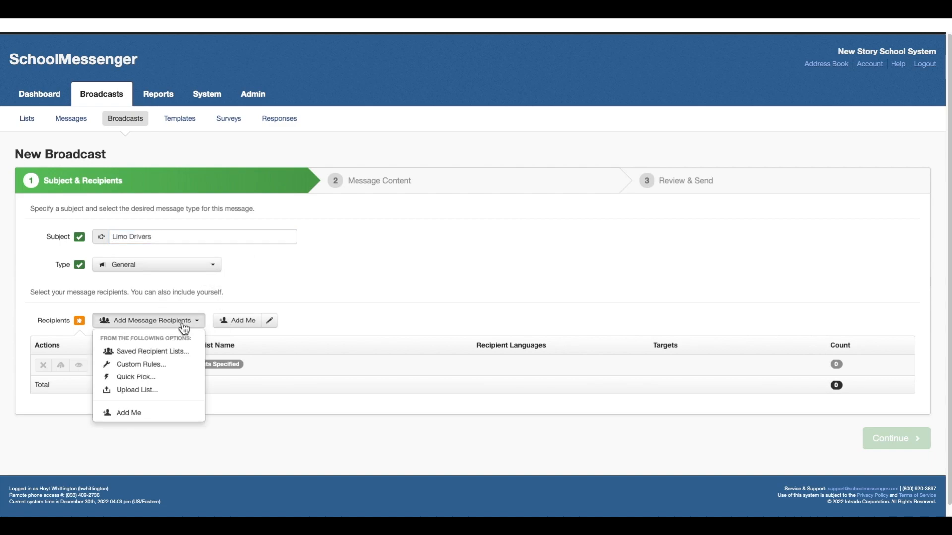
click(142, 365)
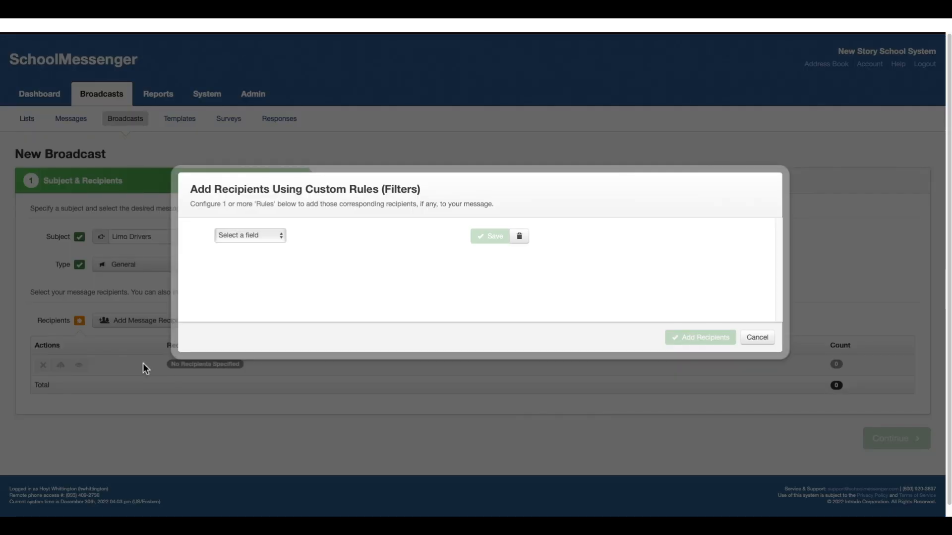
click(283, 239)
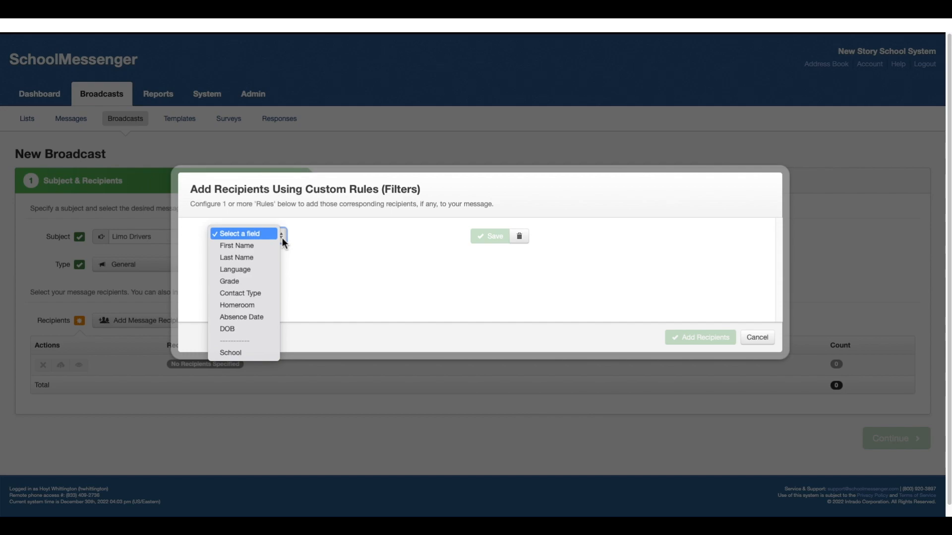
click(267, 294)
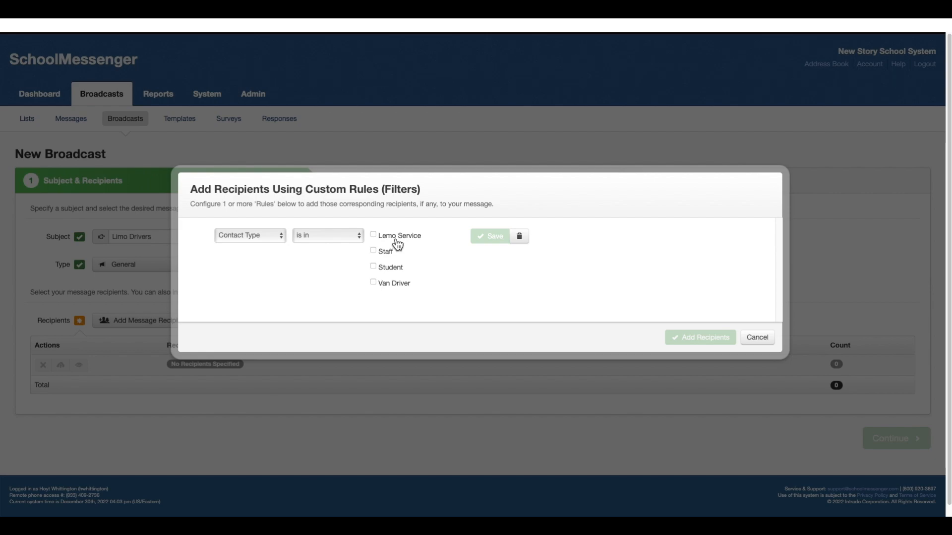
click(757, 337)
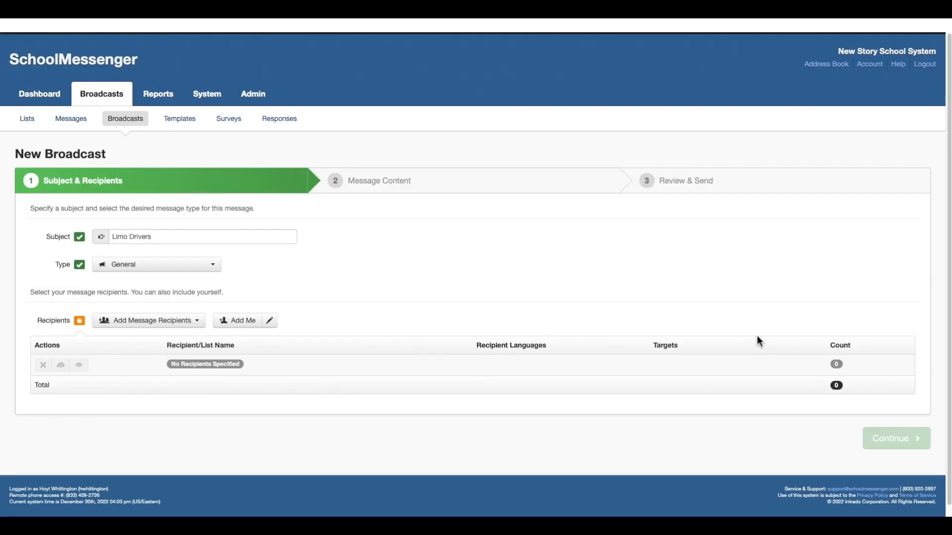
Step: Upload Book1.csv from the Desktop again as the file for the existing Limo Drivers import
click(260, 105)
click(155, 124)
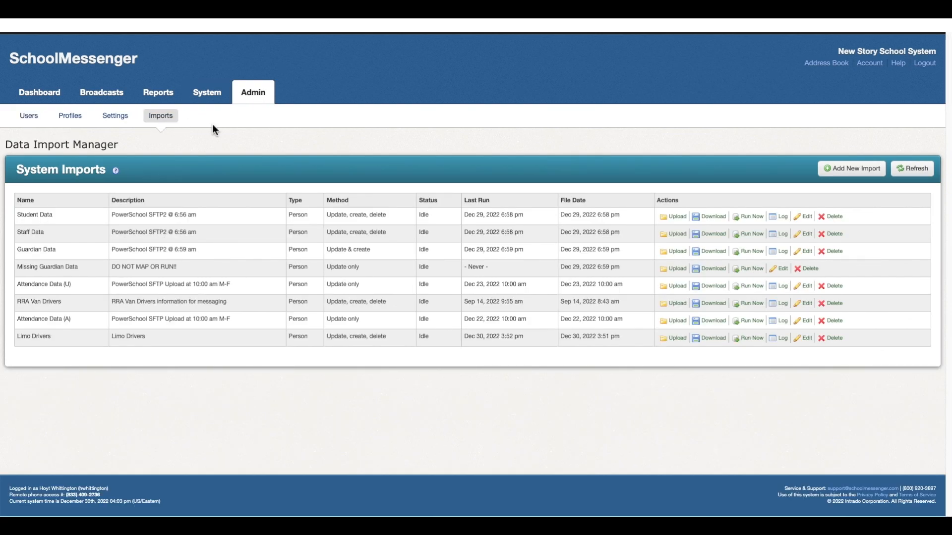
click(681, 340)
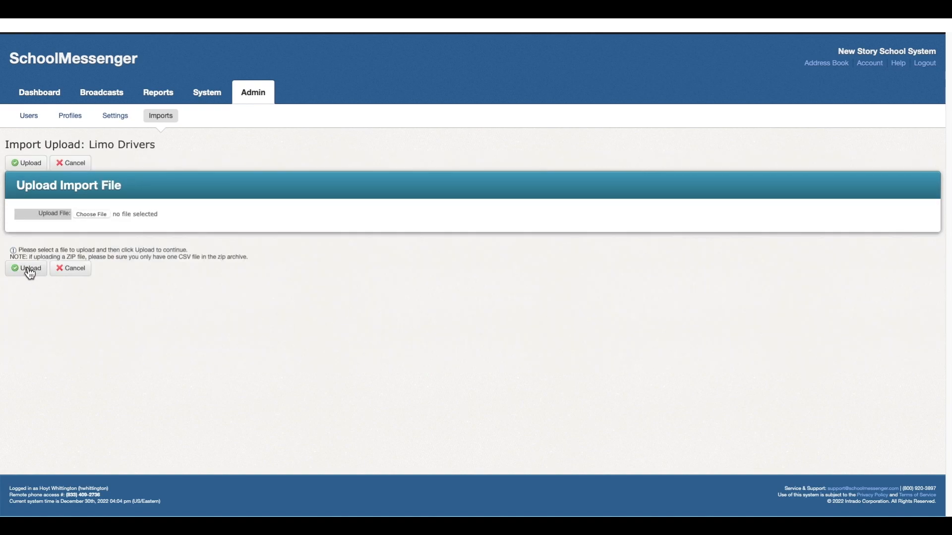
click(96, 214)
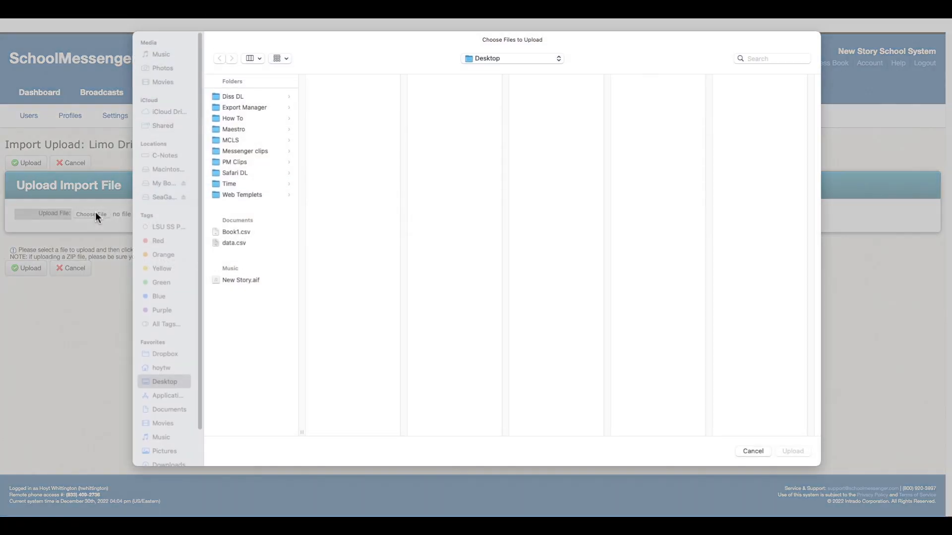
click(229, 232)
click(808, 450)
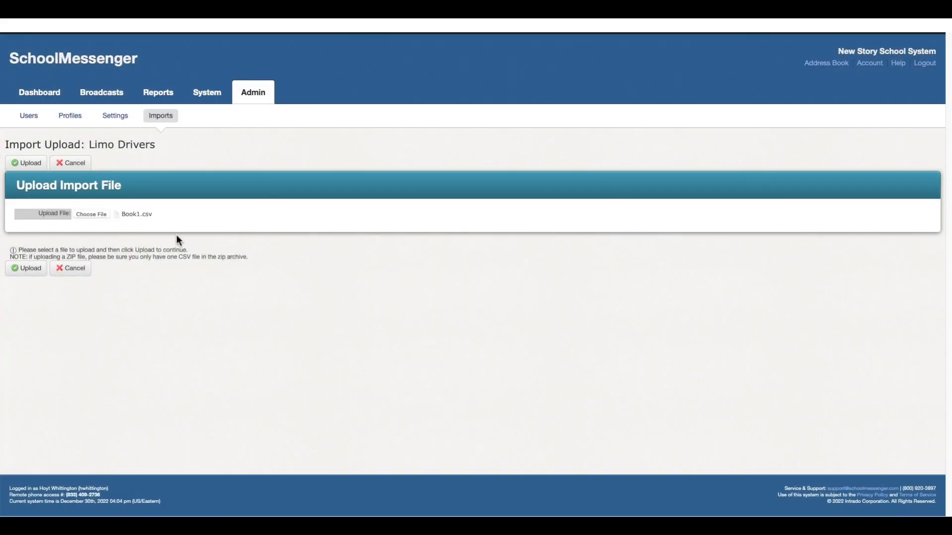
click(35, 273)
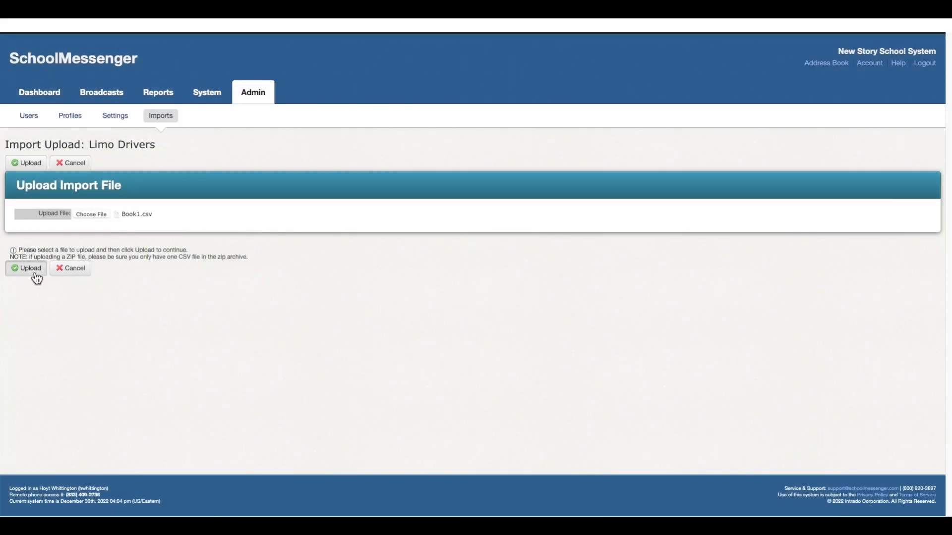
Step: Review the Limo Drivers field mapping down to the School row, and submit and run the import
scroll(113, 281, down, 5)
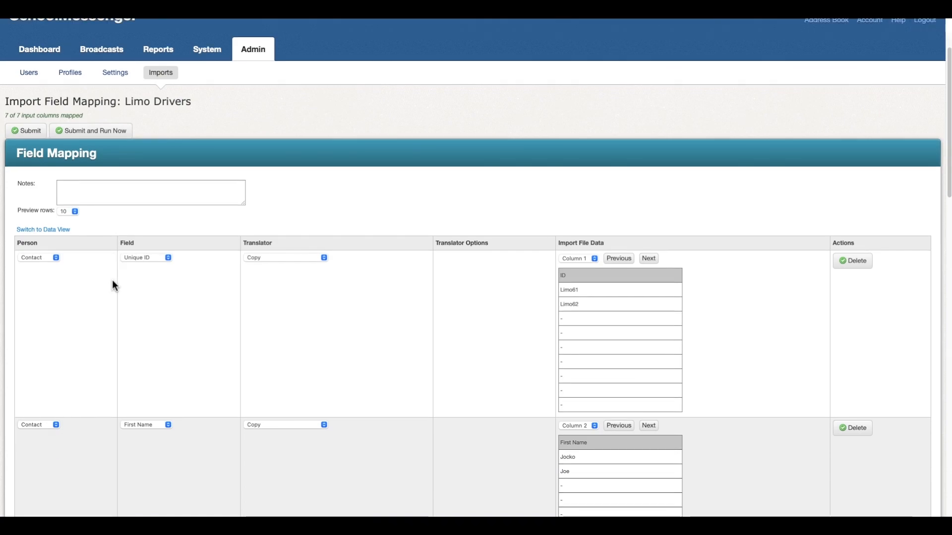
scroll(112, 286, down, 7)
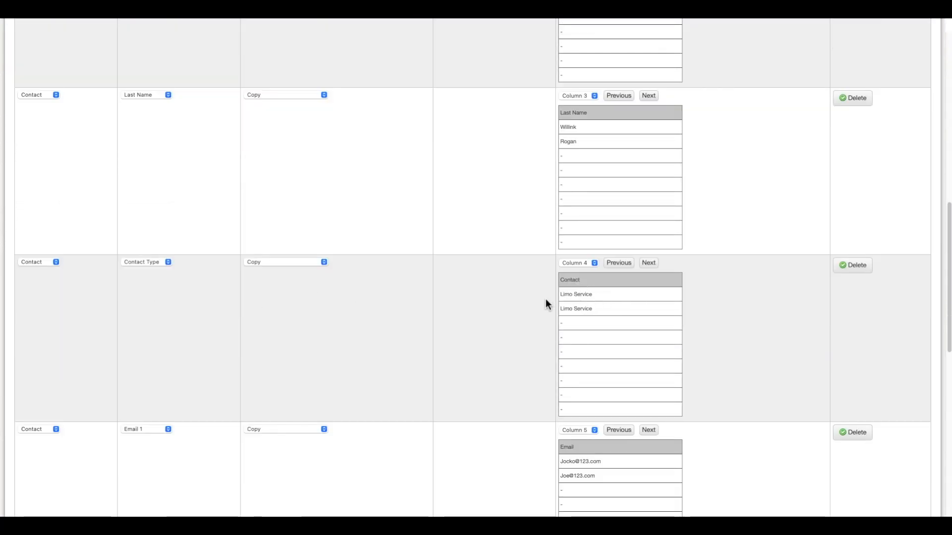
scroll(450, 316, down, 11)
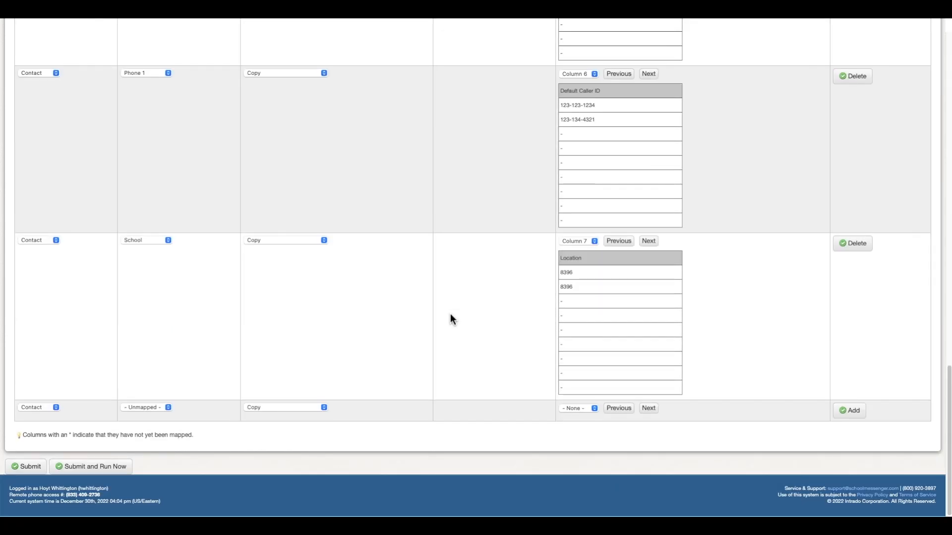
click(93, 467)
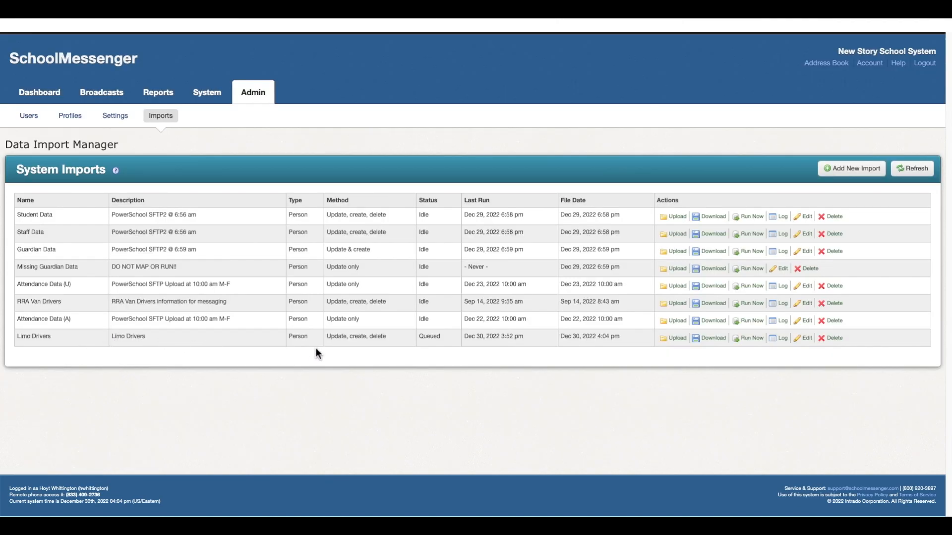
Step: Create a new broadcast with the subject Limo Drivers, keeping the General type
click(42, 93)
click(779, 152)
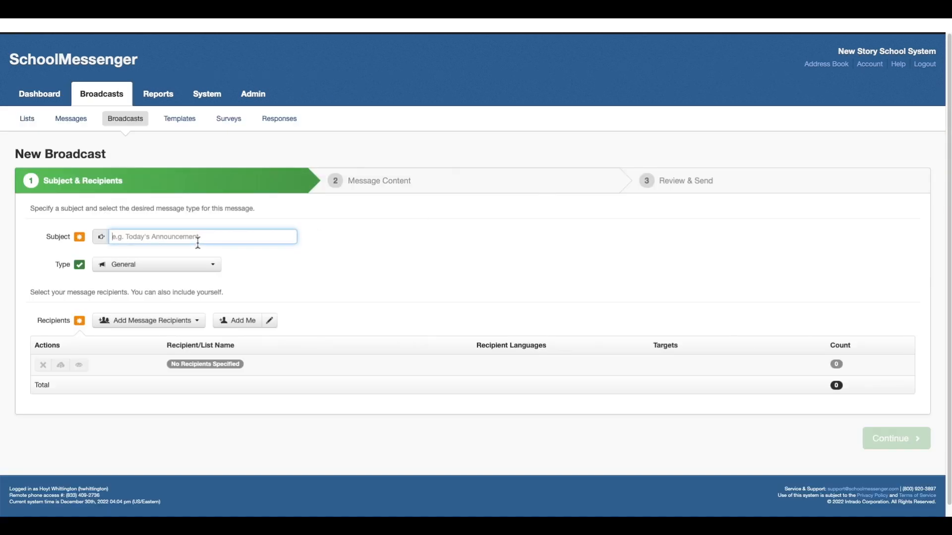
text(Limo Drivers)
click(168, 273)
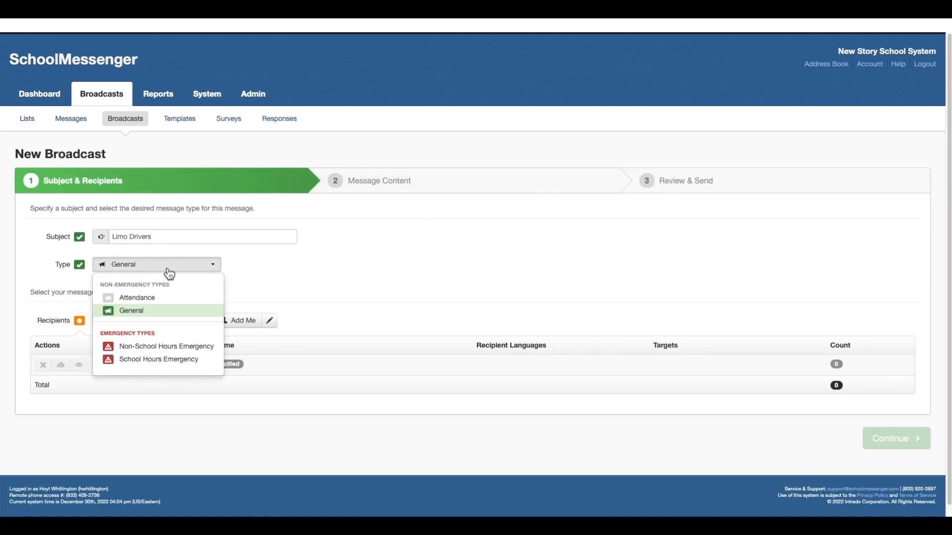
click(169, 273)
Step: Add the broadcast recipients with a custom rule where Contact Type is in Limo Service
click(154, 323)
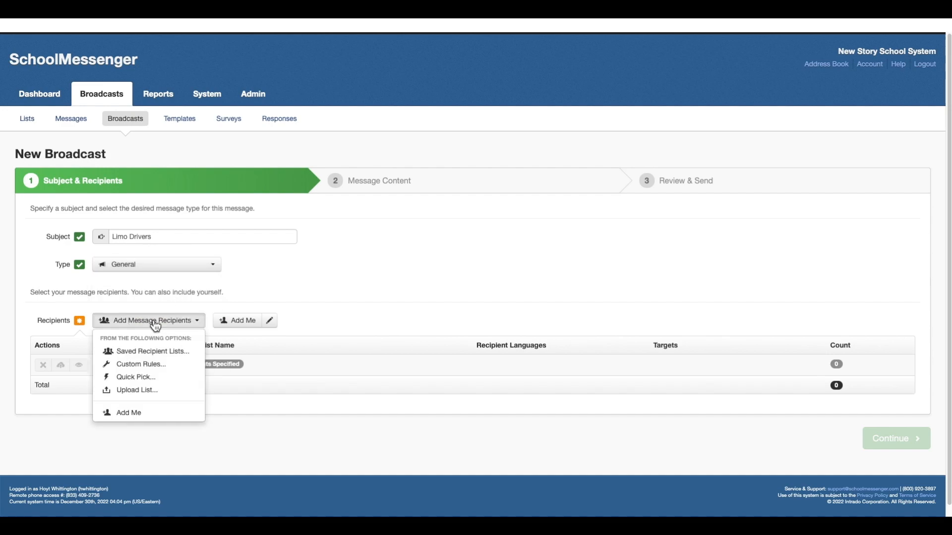
click(145, 366)
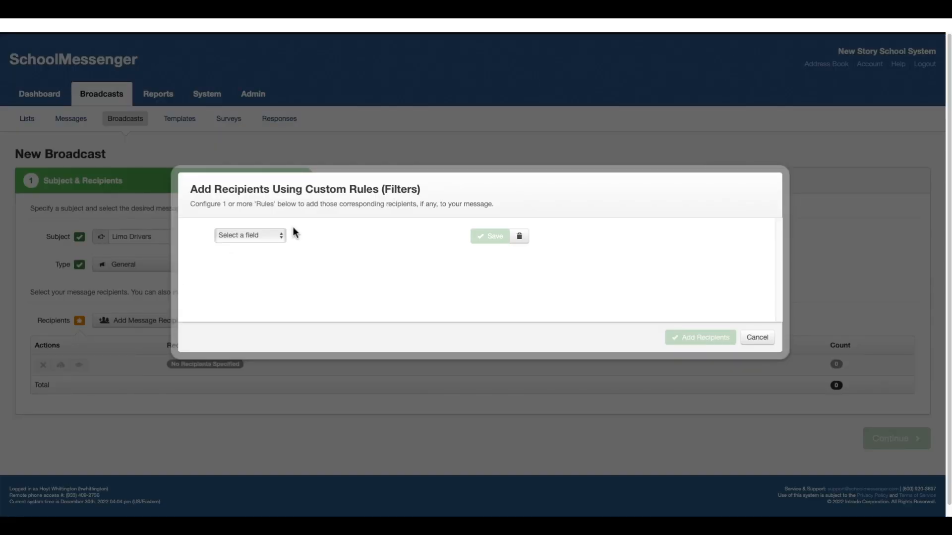
click(282, 236)
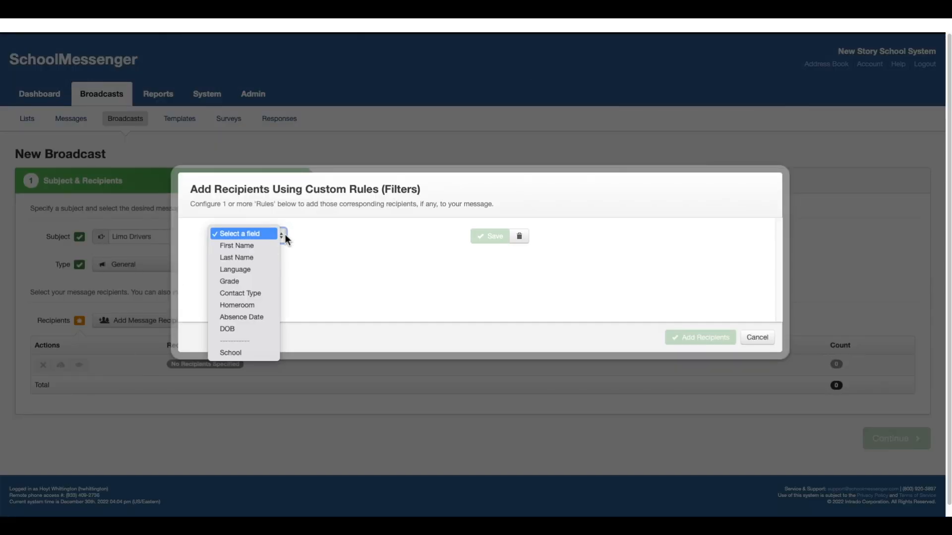
click(269, 293)
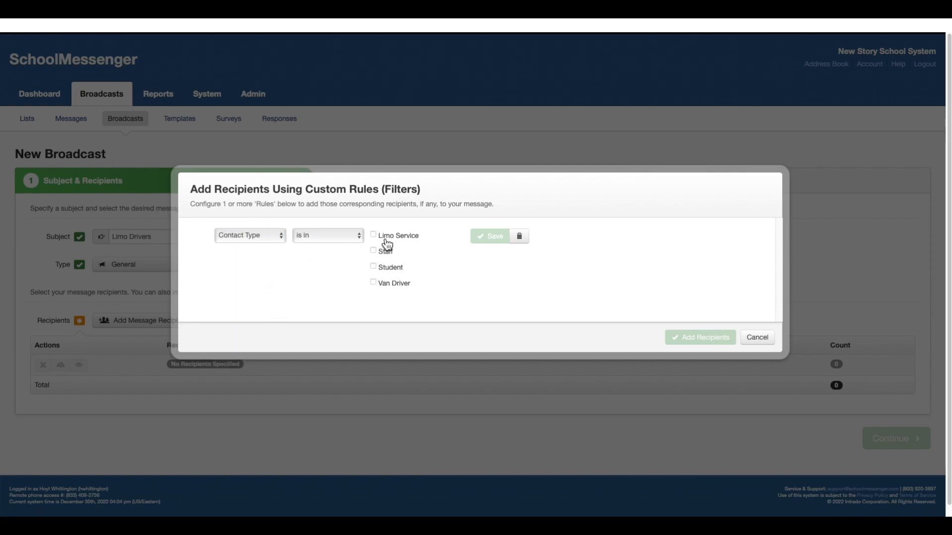
click(373, 235)
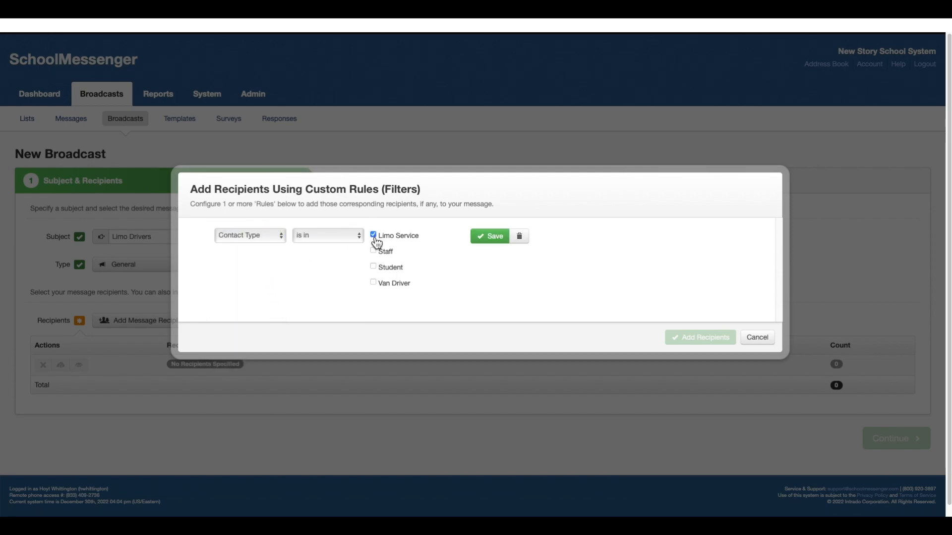
click(496, 238)
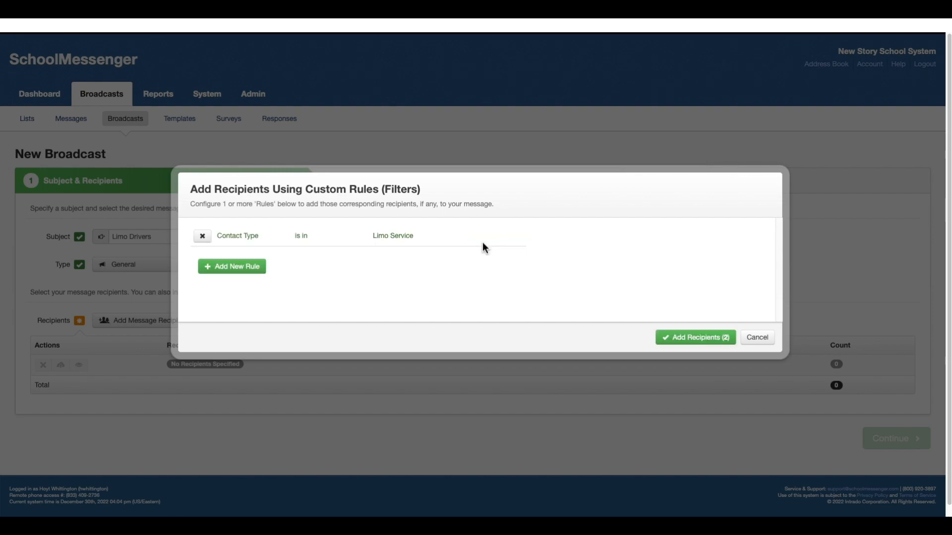
click(689, 337)
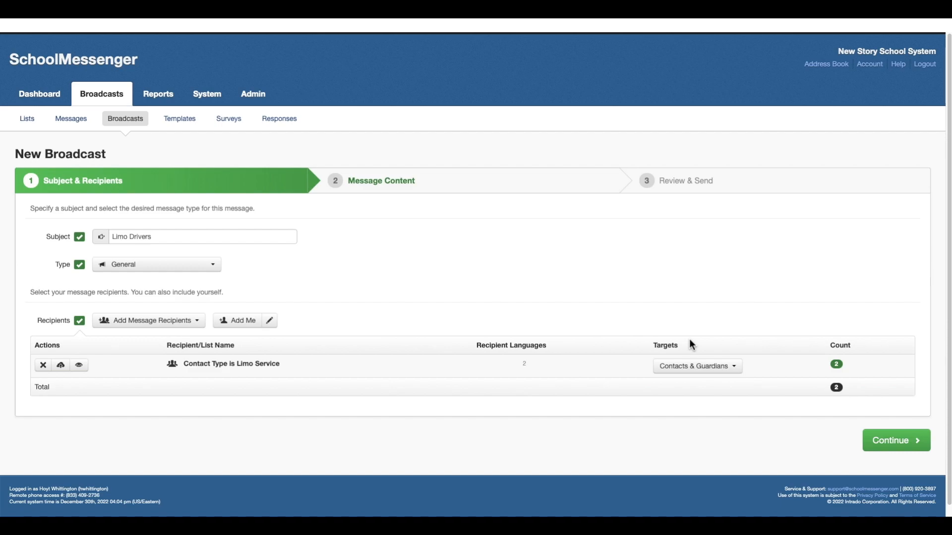
Step: Continue to the message content and save a text-to-speech phone message reading "Test 123"
click(906, 440)
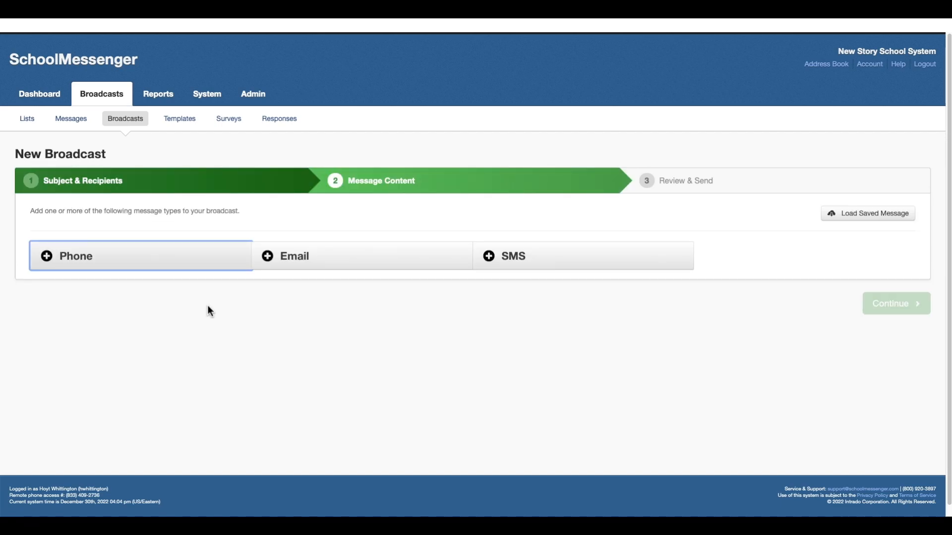
click(165, 263)
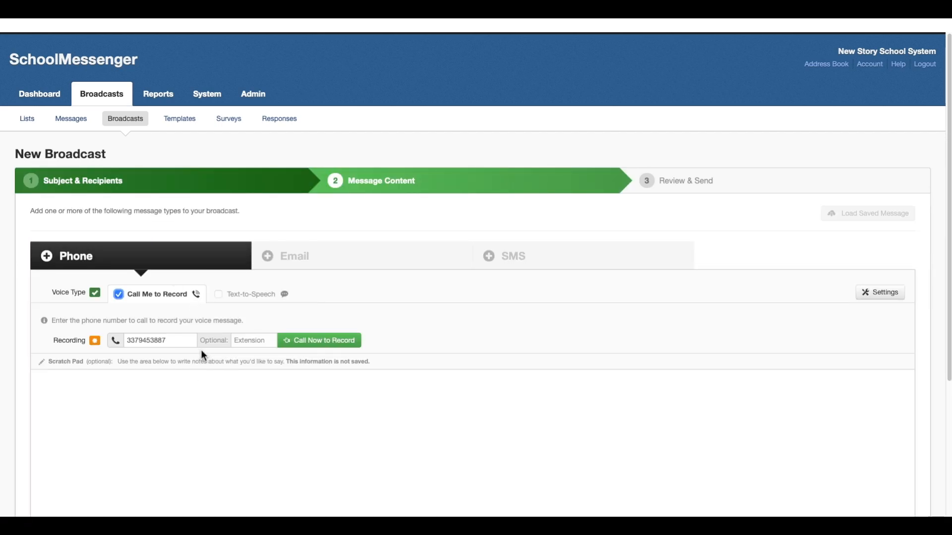
click(219, 294)
click(248, 348)
text(Test 123)
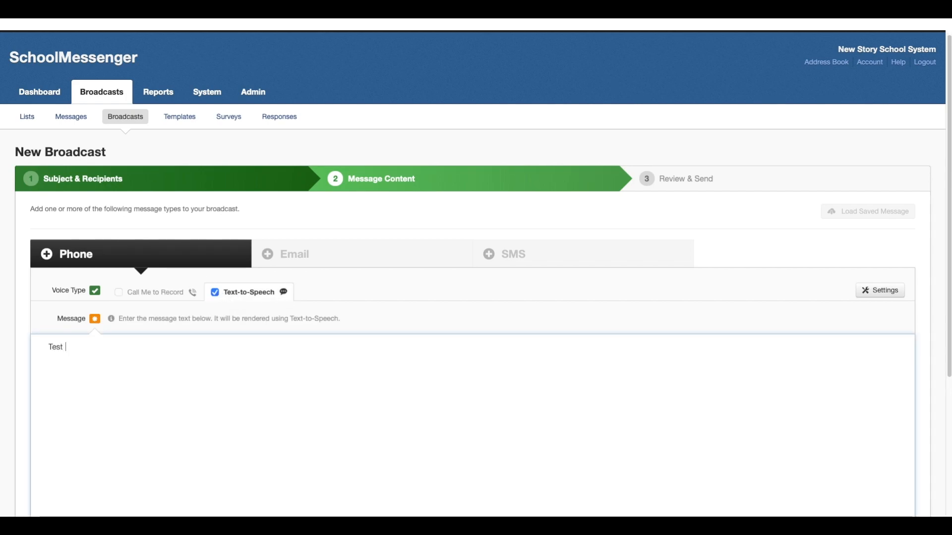
scroll(365, 294, down, 4)
click(833, 425)
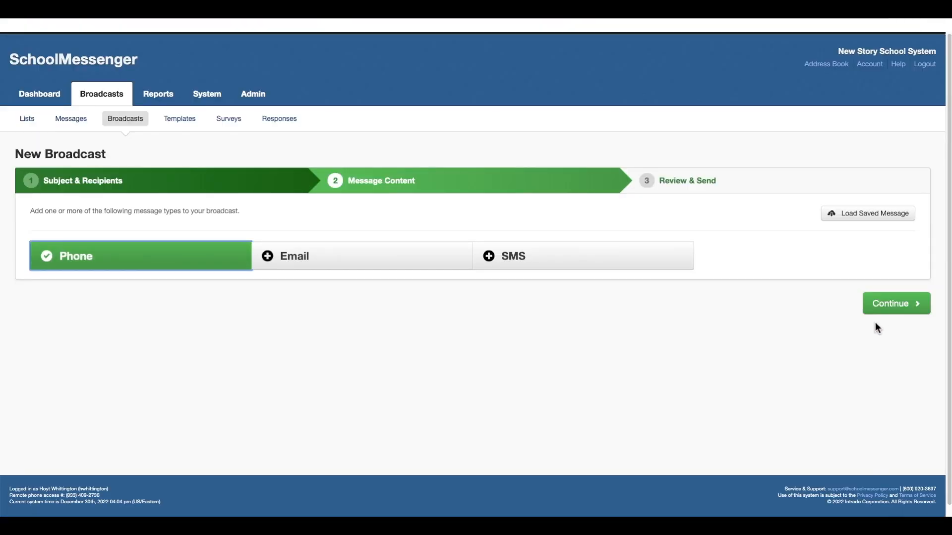
Step: Continue to the review stage, send the Limo Drivers broadcast immediately, and close the sending notice
click(892, 308)
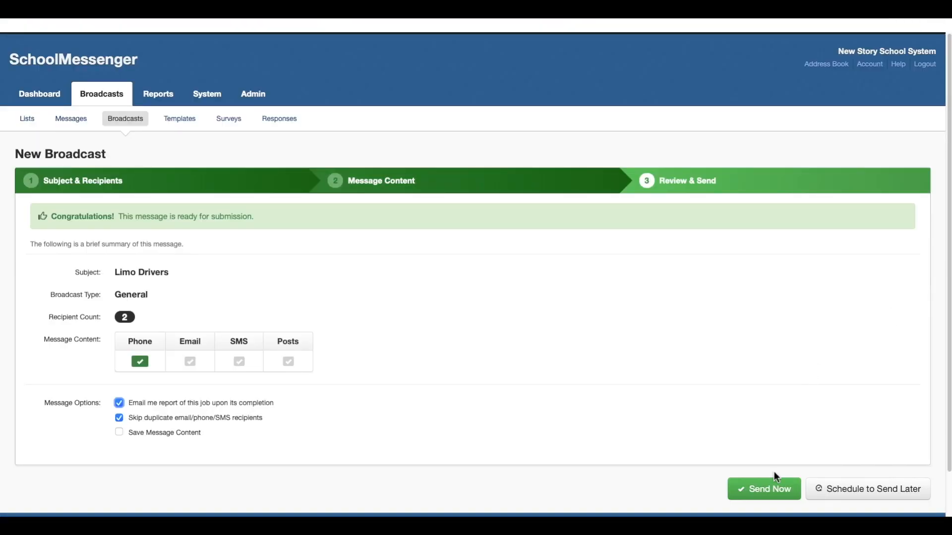
click(777, 496)
click(762, 307)
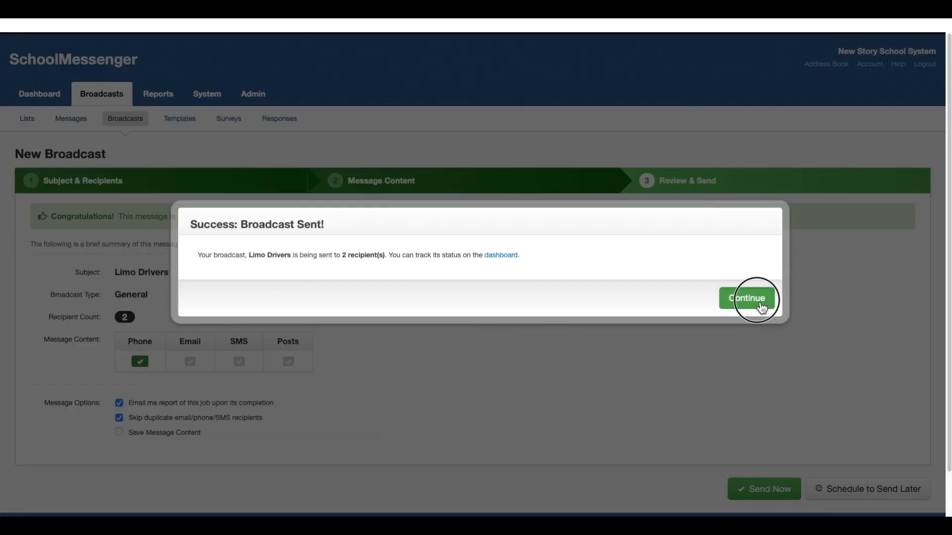